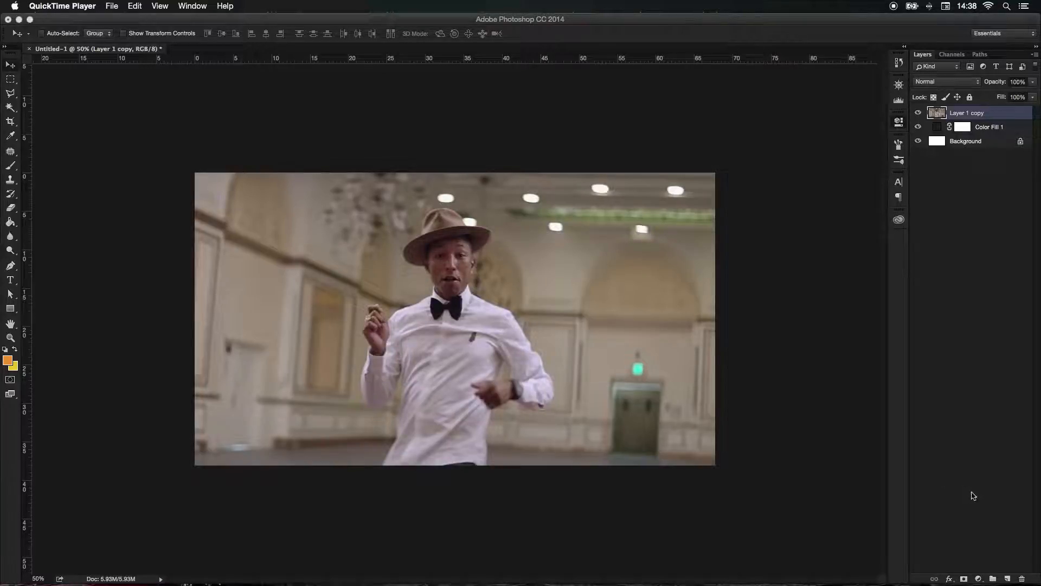
# Step: Add a Gradient Map adjustment layer above Layer 1 copy and open its gradient for editing
pyautogui.click(979, 580)
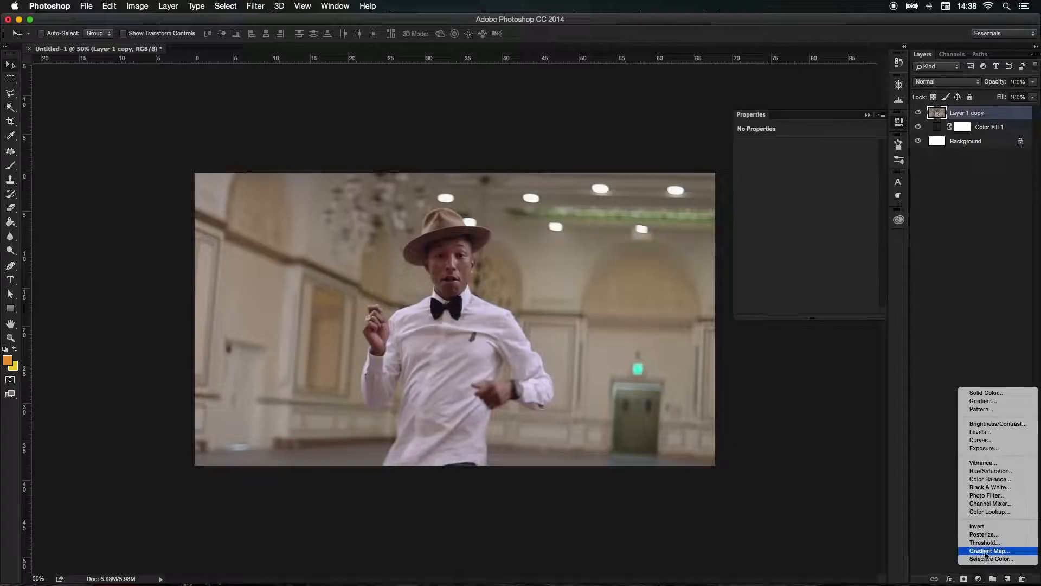
pyautogui.click(986, 551)
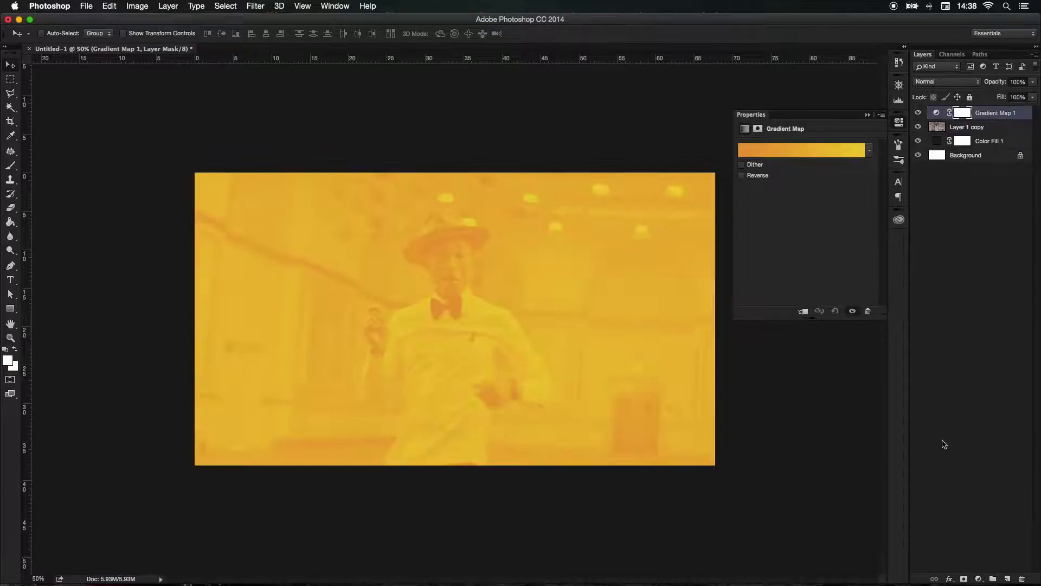
pyautogui.click(819, 152)
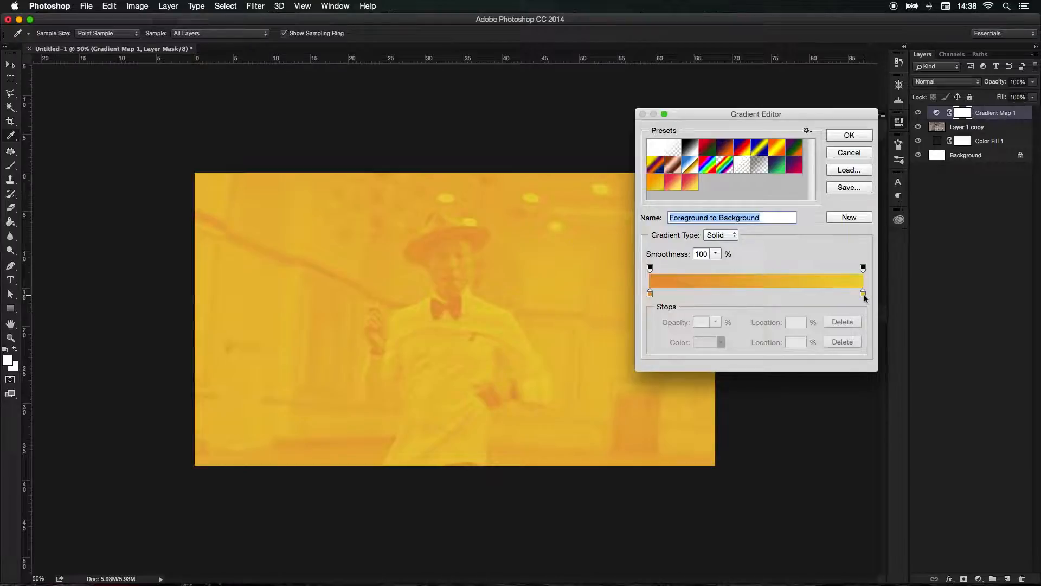
# Step: Change the gradient's starting color stop at 0% from orange to a bright pinkish red
pyautogui.doubleClick(650, 295)
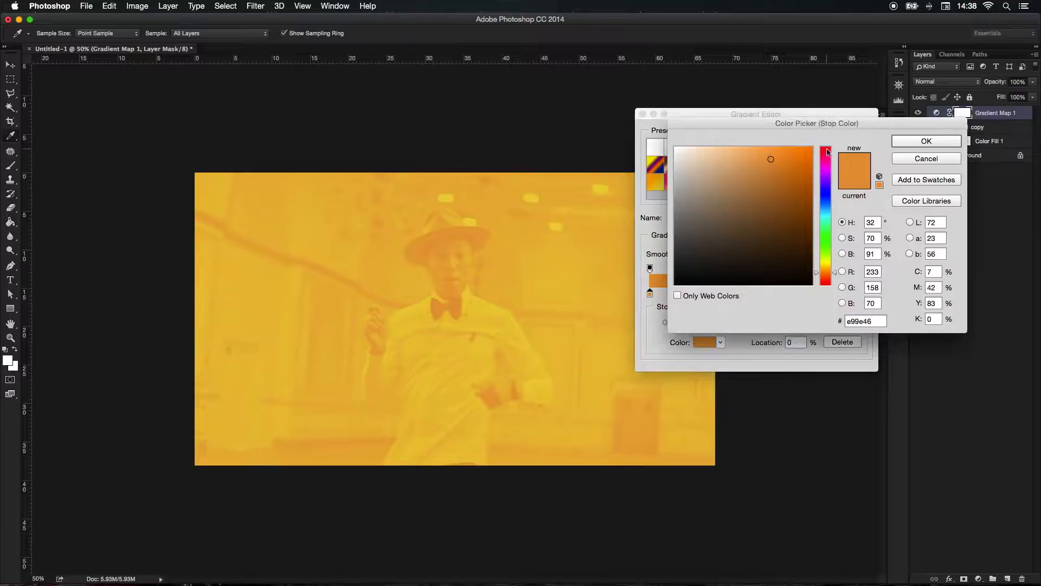
pyautogui.click(828, 152)
pyautogui.click(785, 153)
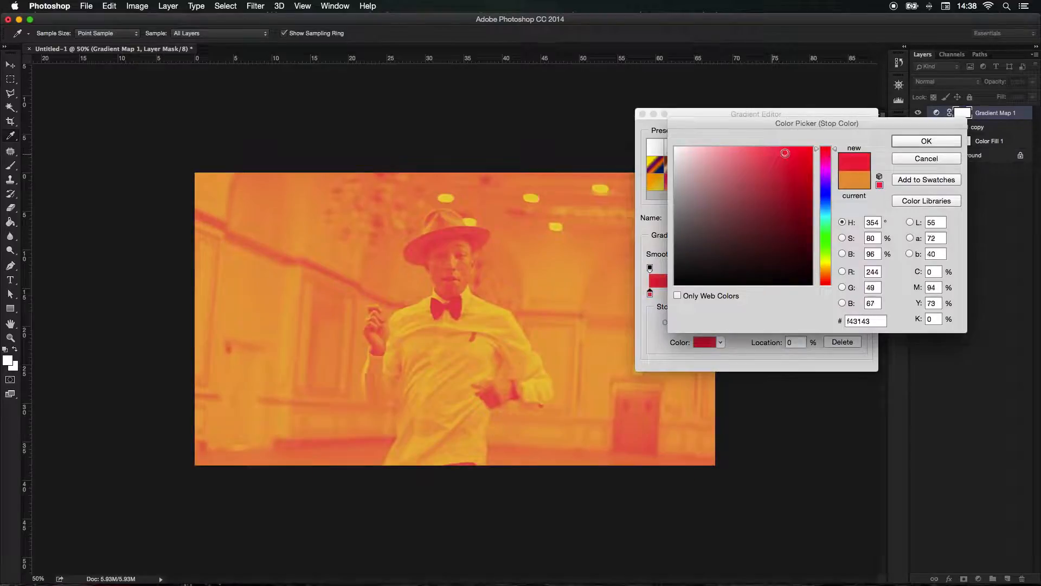
pyautogui.moveTo(785, 153); pyautogui.dragTo(775, 152)
pyautogui.click(827, 151)
pyautogui.click(940, 142)
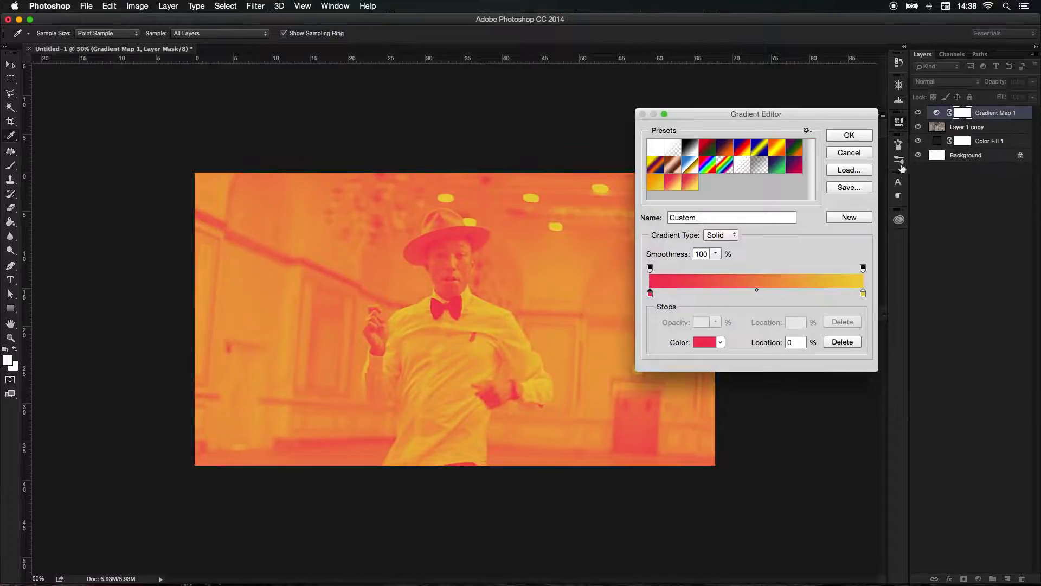
# Step: Set the gradient's 100% color stop to light yellow fce66a and accept the edited gradient
pyautogui.click(863, 295)
pyautogui.doubleClick(864, 294)
pyautogui.click(766, 146)
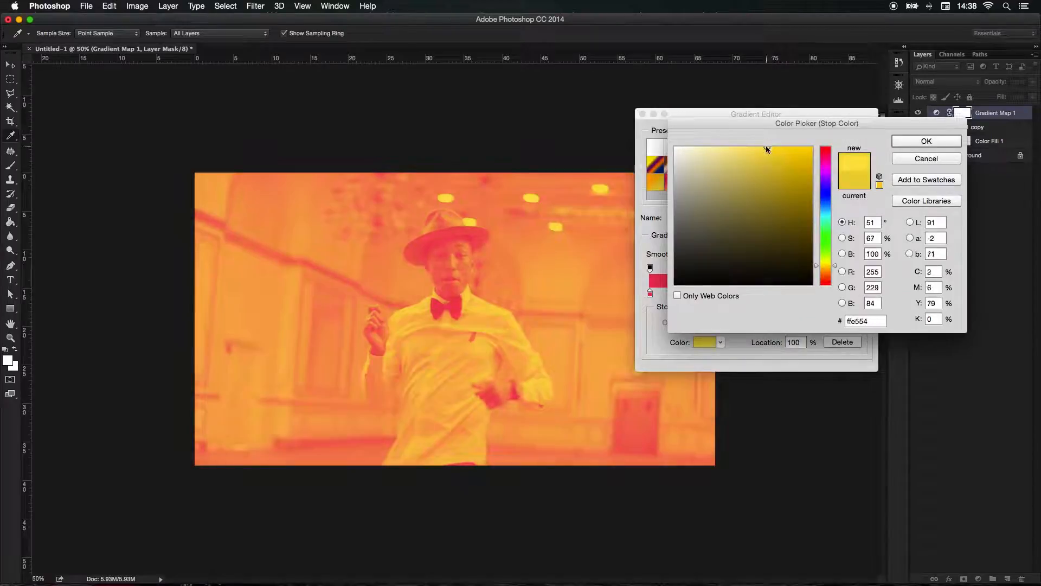
pyautogui.click(755, 148)
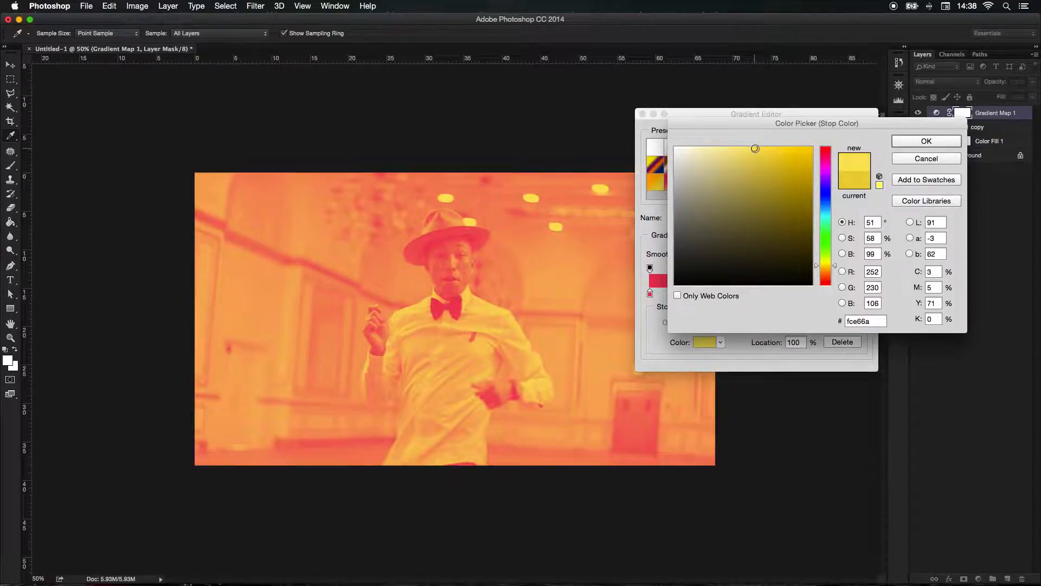
pyautogui.click(927, 141)
pyautogui.click(838, 137)
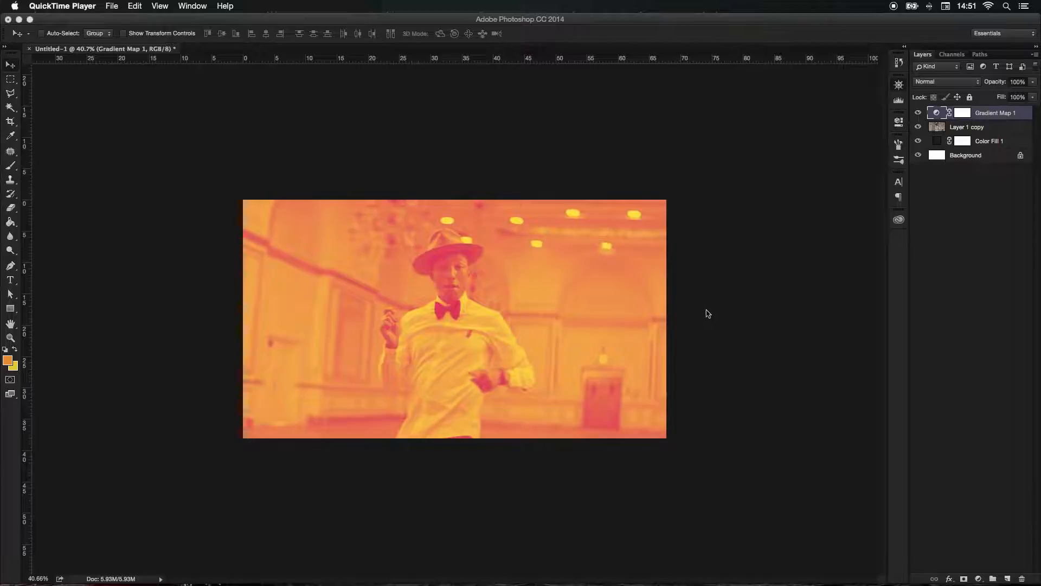
# Step: Enlarge the canvas with the Crop tool to leave a border around the photo, and clip Gradient Map 1 to Layer 1 copy
pyautogui.click(11, 122)
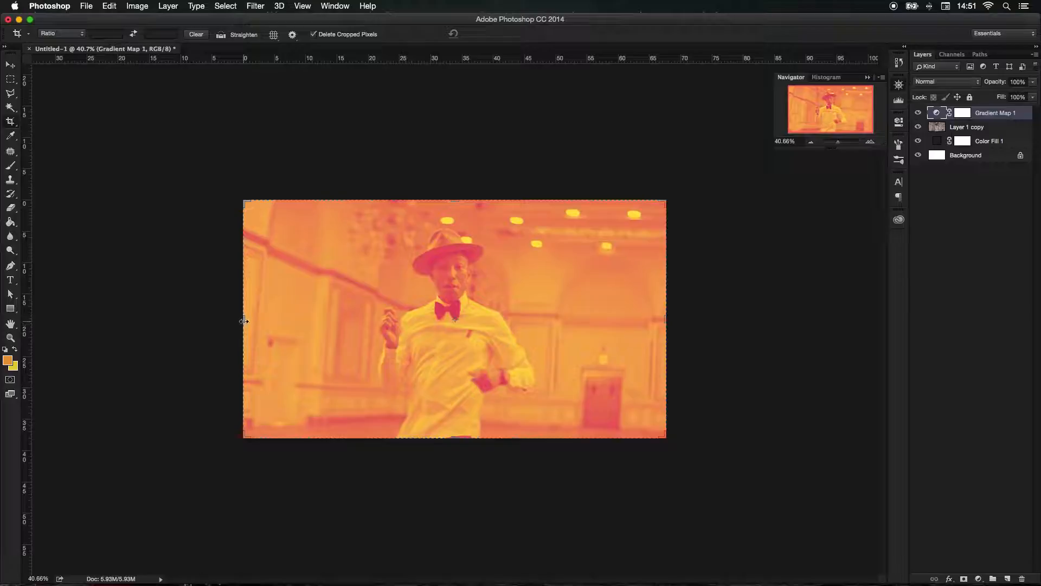
pyautogui.moveTo(244, 320); pyautogui.dragTo(206, 322)
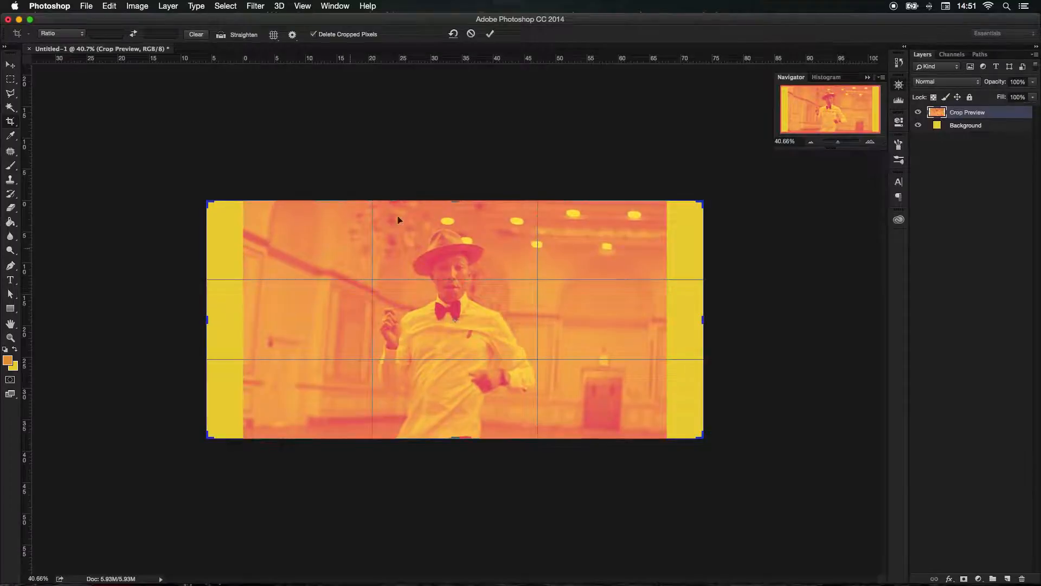
pyautogui.moveTo(459, 196); pyautogui.dragTo(454, 174)
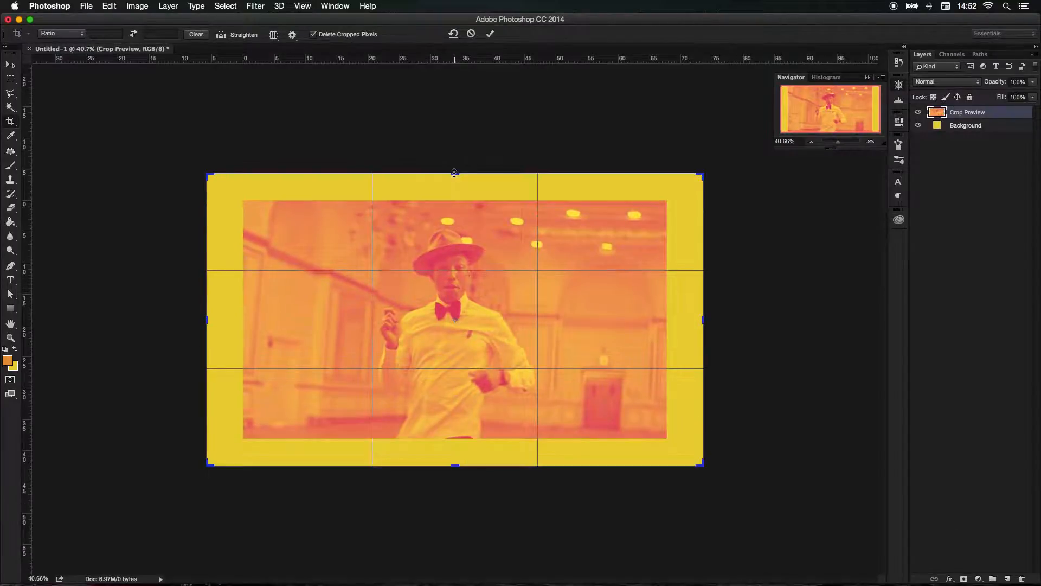
pyautogui.click(490, 34)
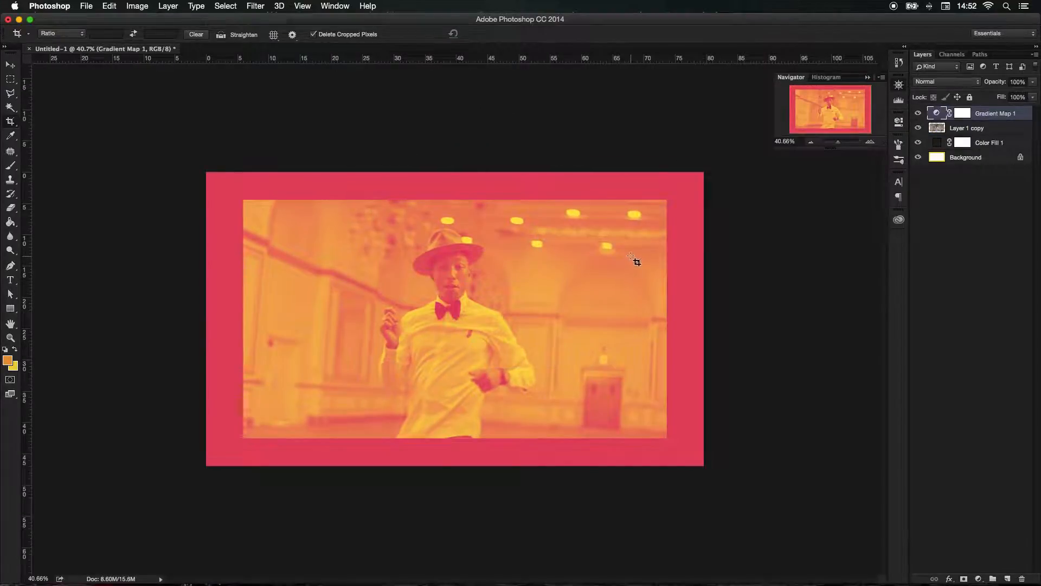
pyautogui.keyDown('alt'); pyautogui.click(980, 120); pyautogui.keyUp('alt')
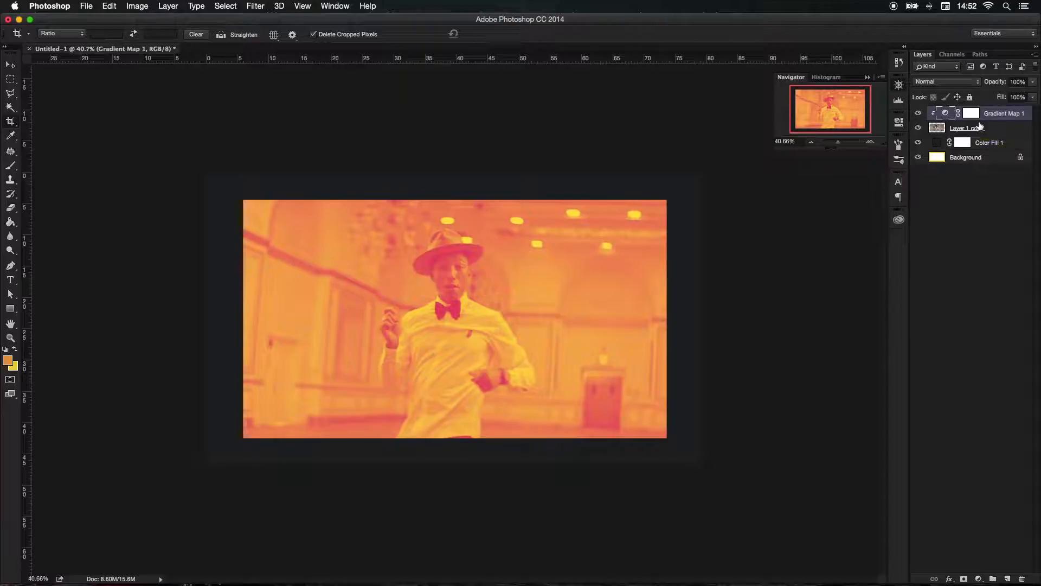
# Step: Darken the Color Fill 1 layer to a neutral near-black
pyautogui.doubleClick(935, 144)
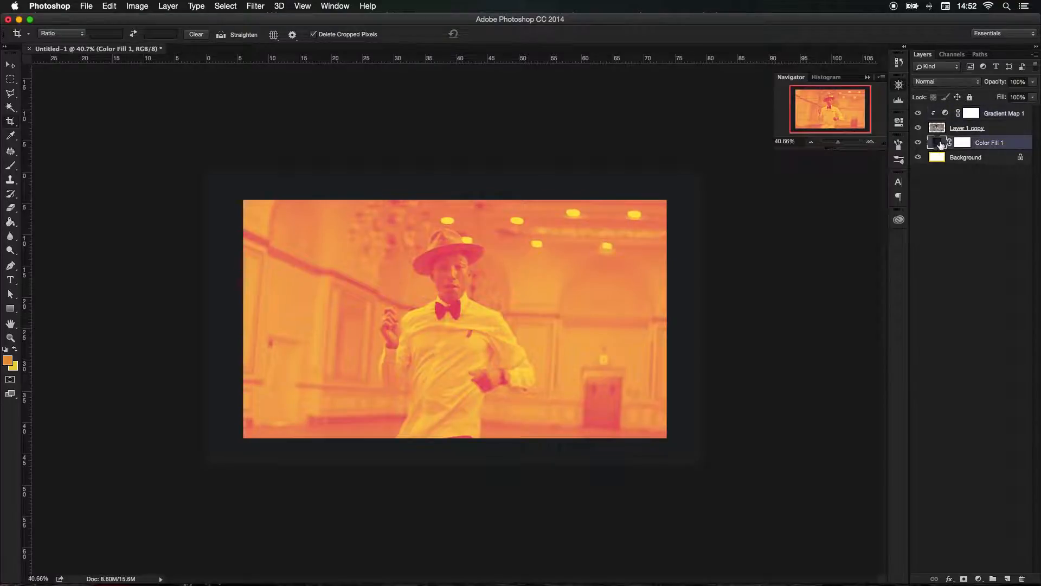
pyautogui.click(653, 276)
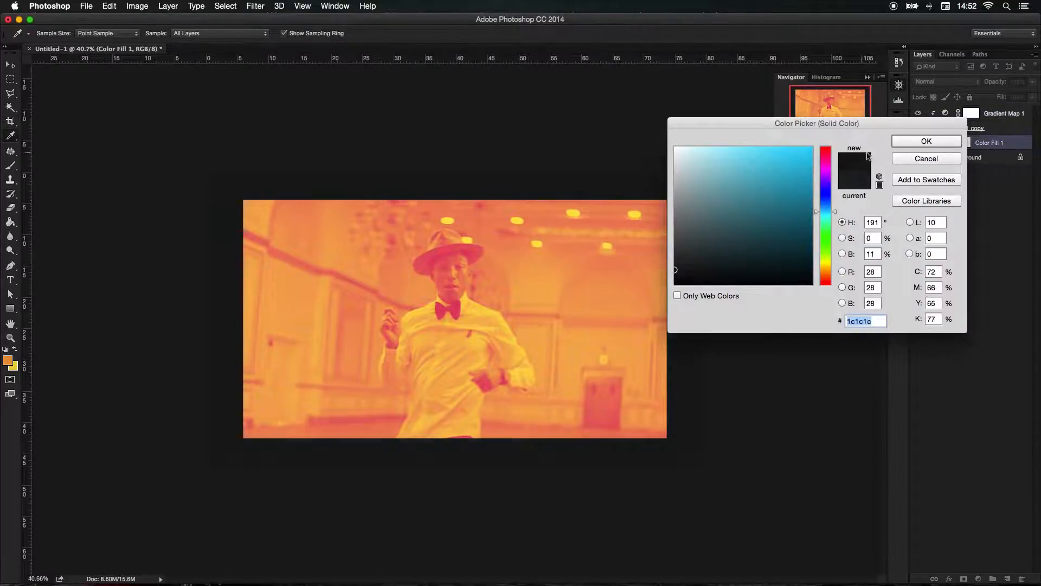
pyautogui.click(669, 273)
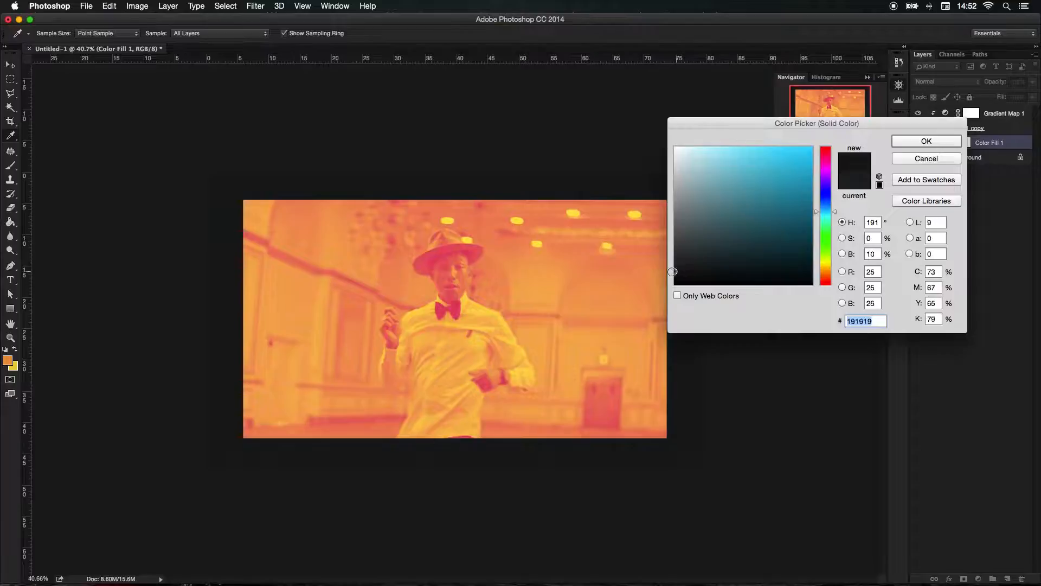
pyautogui.click(922, 142)
pyautogui.press('c')
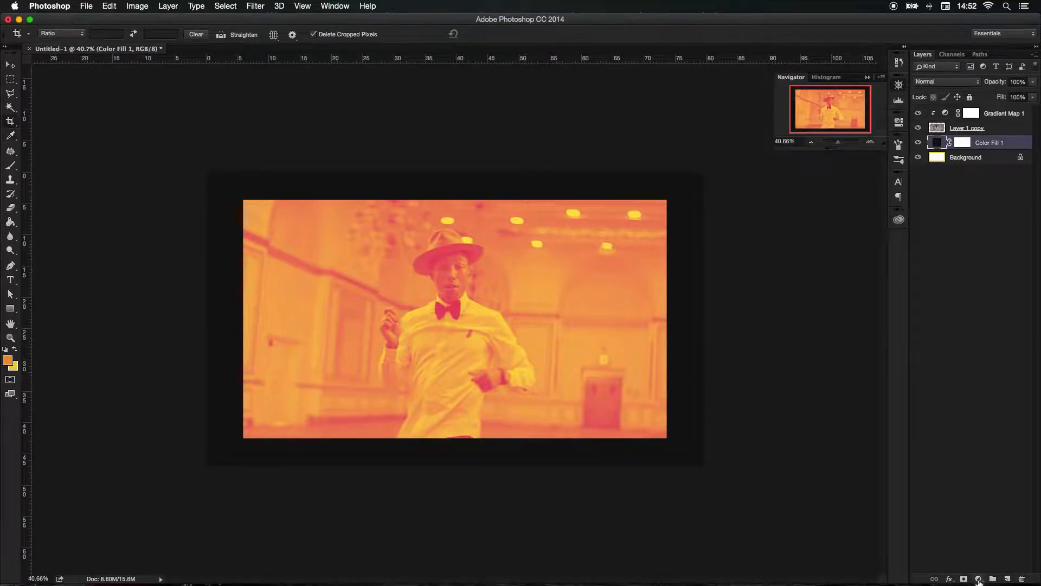
pyautogui.click(979, 578)
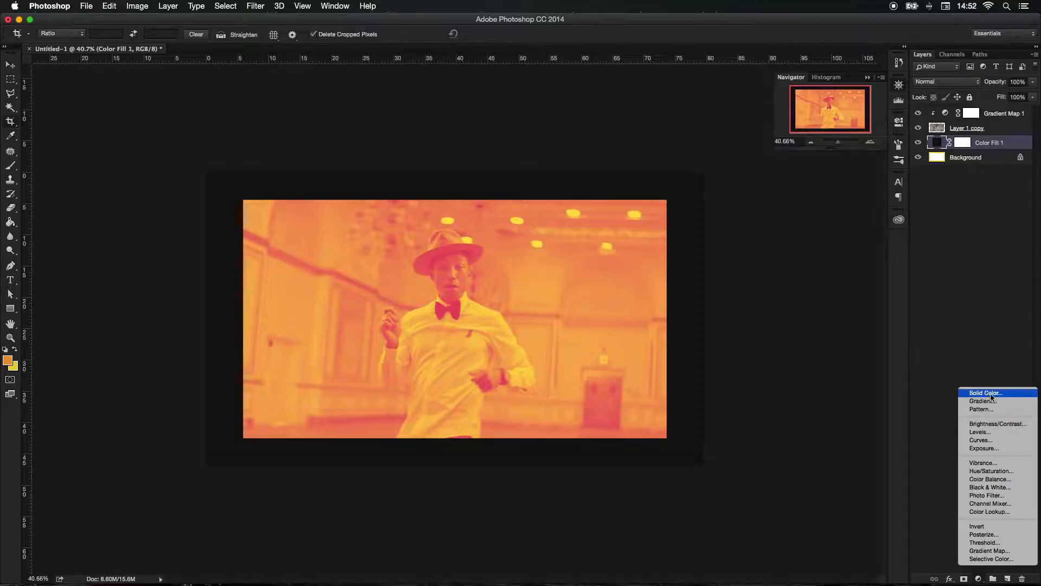
pyautogui.click(966, 249)
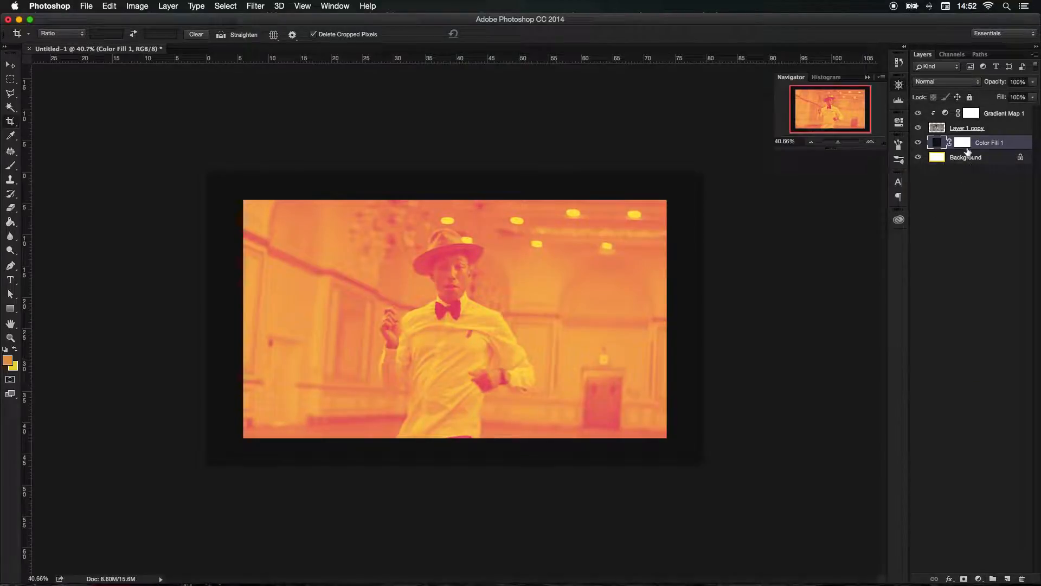
pyautogui.click(939, 287)
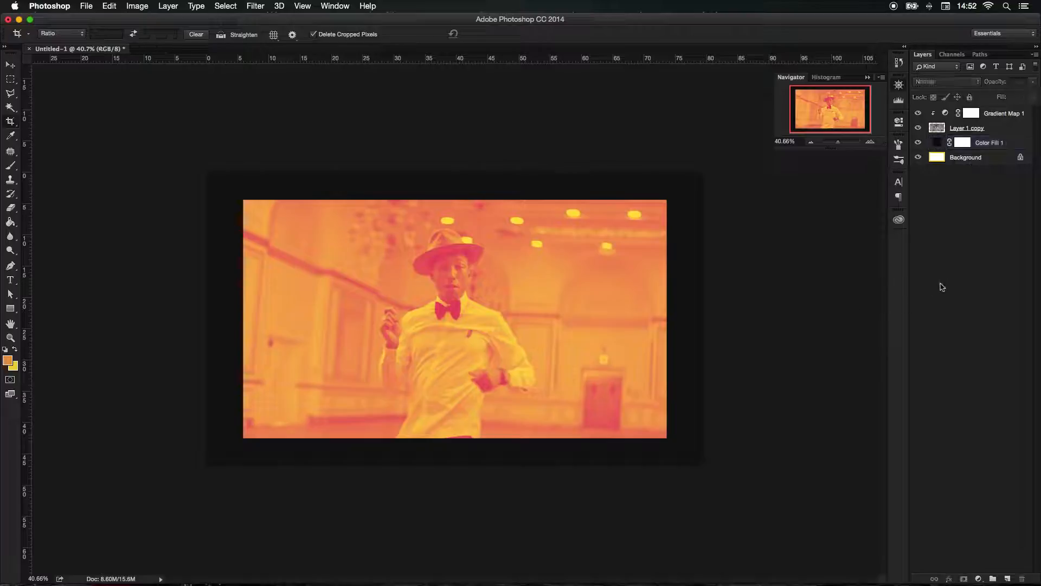
# Step: Extend the canvas slightly and equally above and below the photo with the Crop tool
pyautogui.click(12, 123)
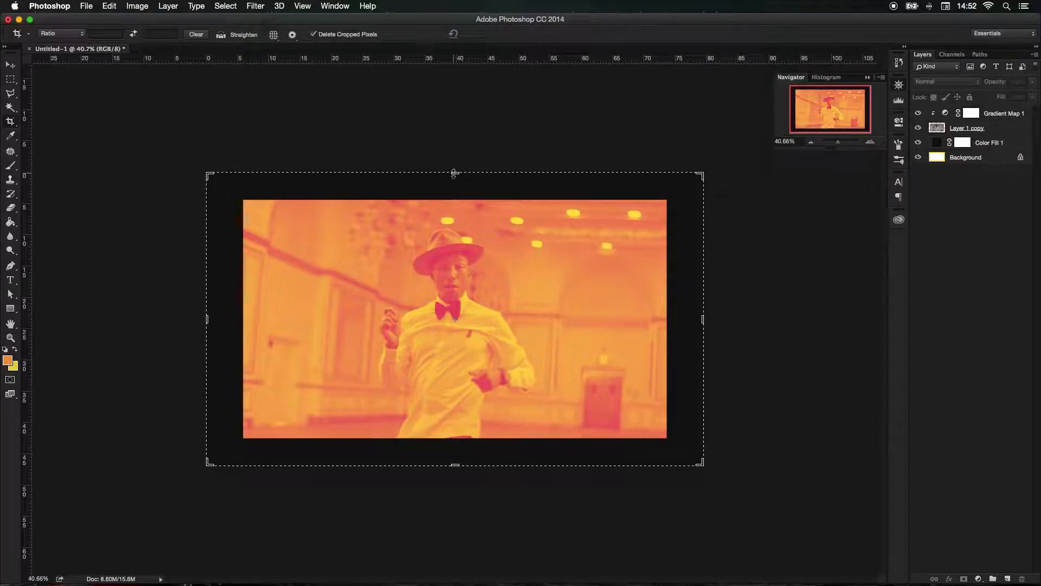
pyautogui.moveTo(454, 174); pyautogui.dragTo(455, 167)
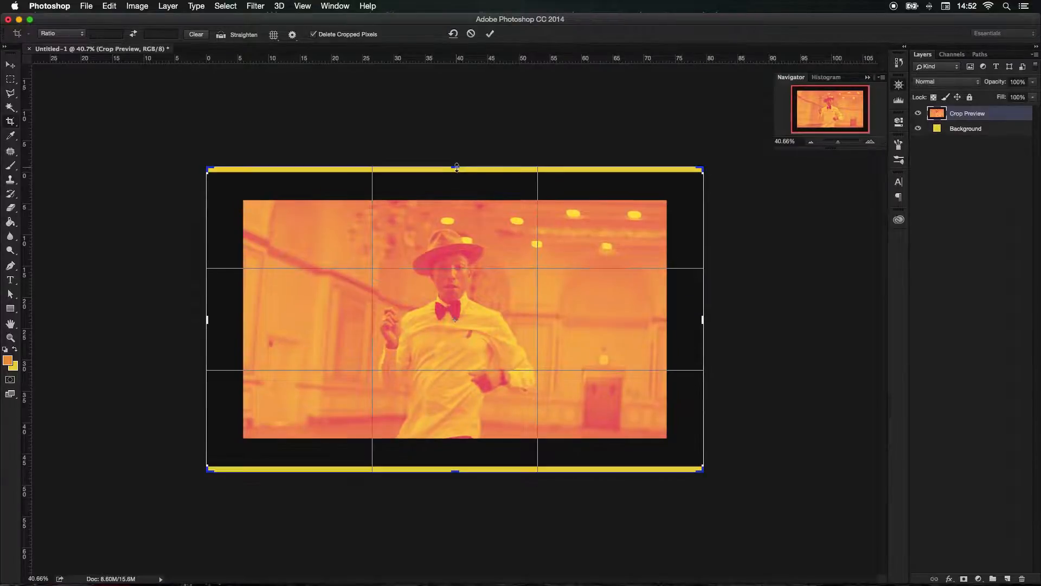
pyautogui.click(490, 33)
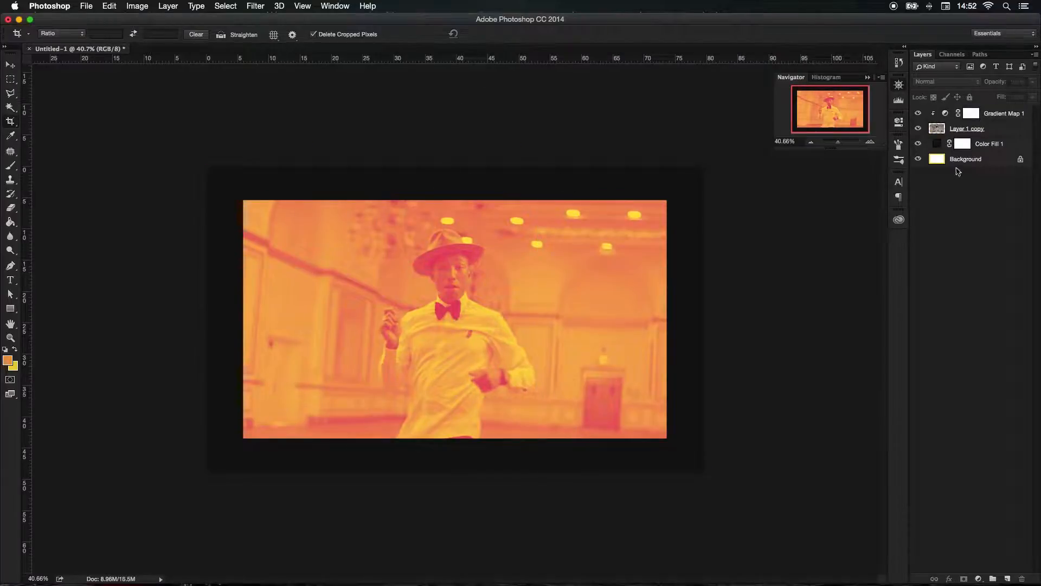
# Step: Place guides along all four edges of the photo and duplicate the Layer 1 copy 2 layer
pyautogui.click(9, 65)
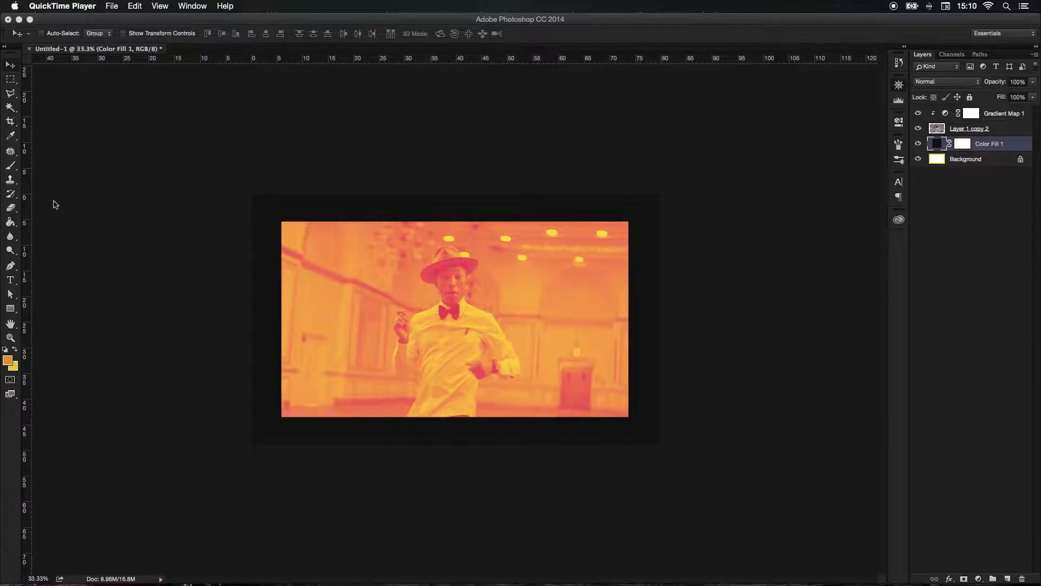
pyautogui.click(998, 128)
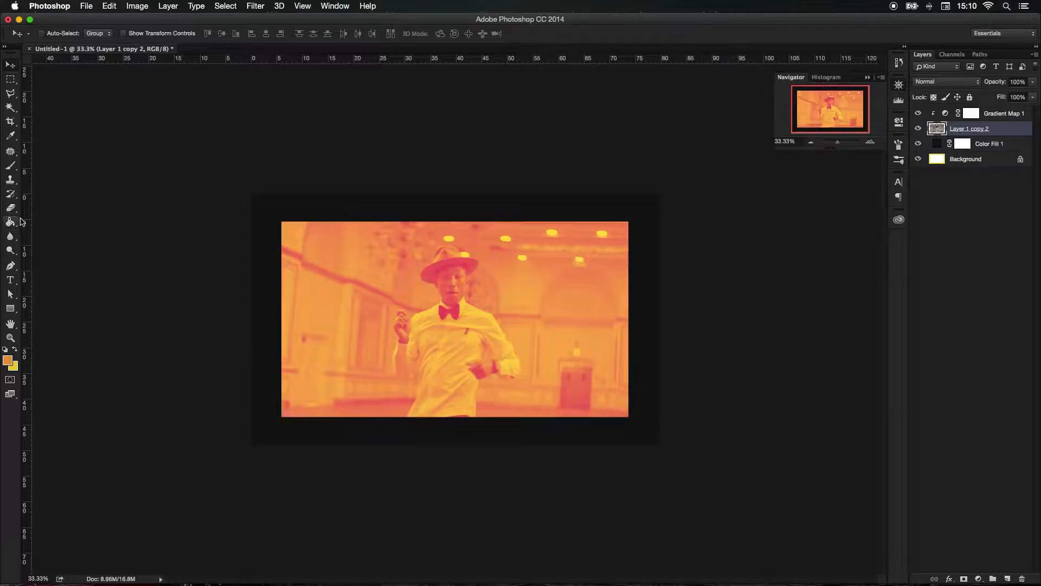
pyautogui.moveTo(24, 223); pyautogui.dragTo(281, 239)
pyautogui.moveTo(380, 59); pyautogui.dragTo(380, 221)
pyautogui.moveTo(30, 314); pyautogui.dragTo(629, 308)
pyautogui.moveTo(486, 58); pyautogui.dragTo(495, 416)
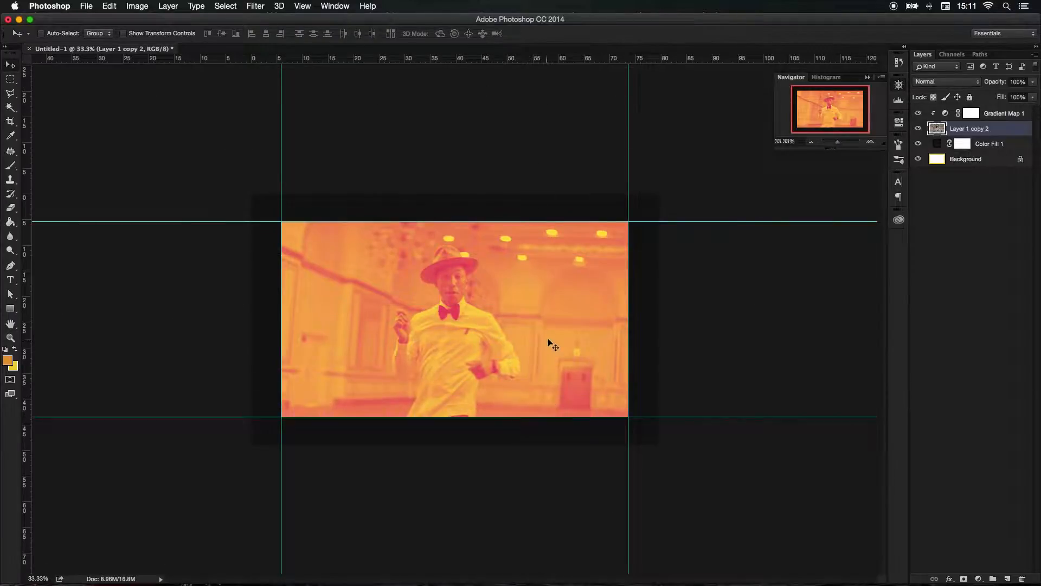
pyautogui.click(869, 142)
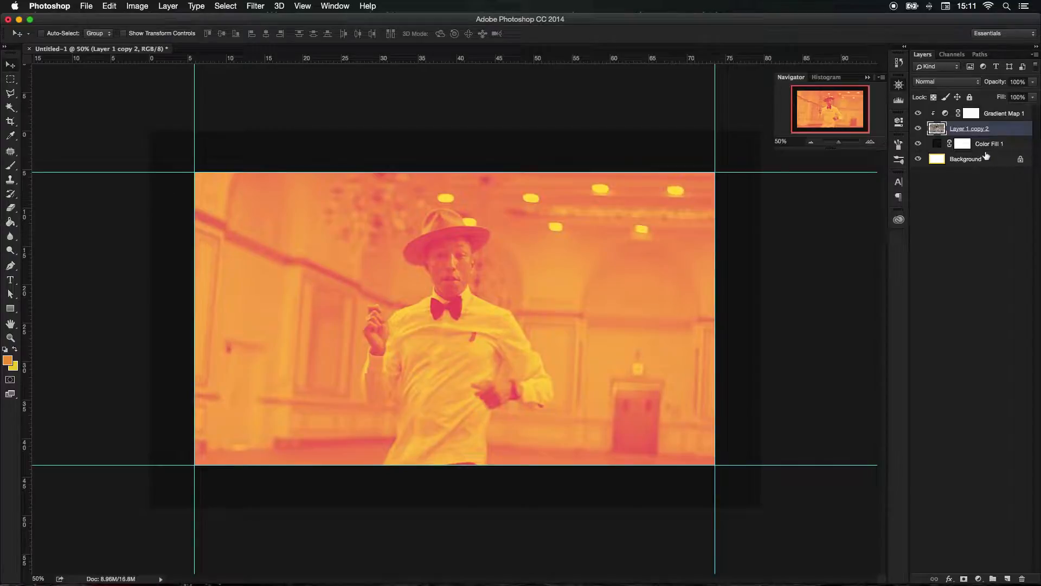
pyautogui.press('super+j')
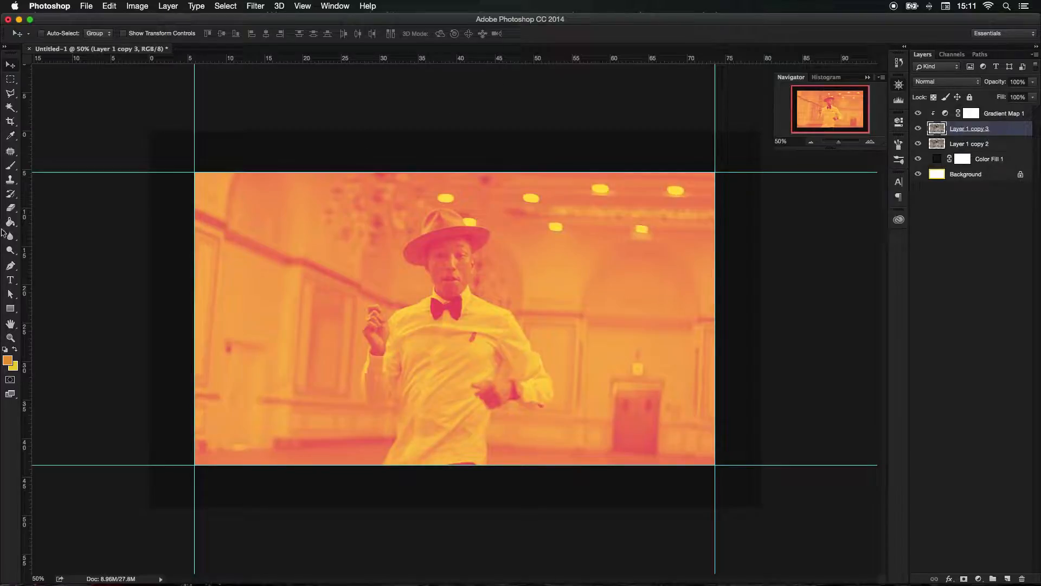
# Step: With the Pen tool, start a dripping outline at the photo's left edge with two downward drips, about 414 px wide and 475 px high
pyautogui.click(10, 265)
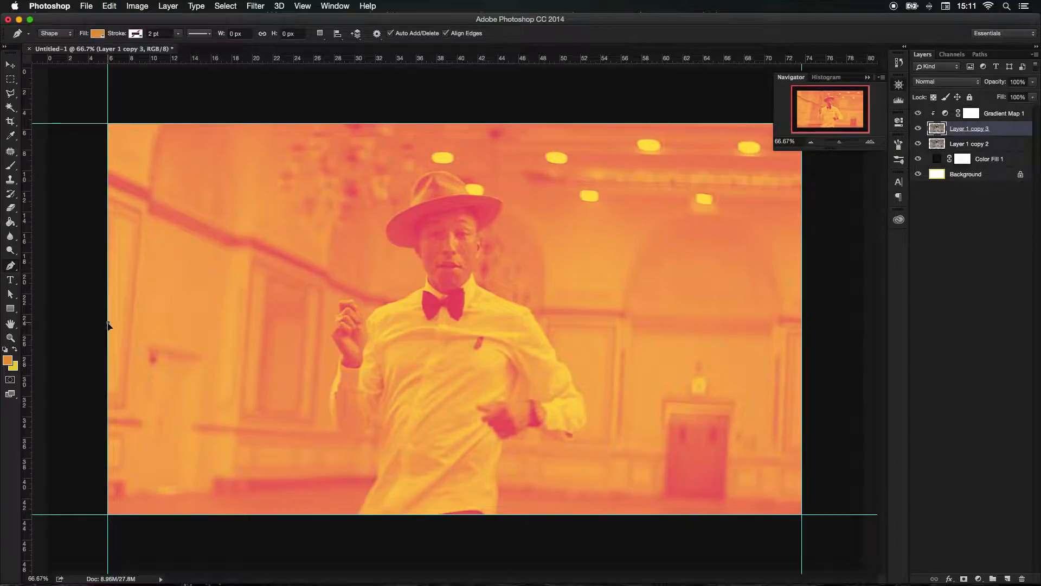
pyautogui.moveTo(108, 323); pyautogui.dragTo(204, 397)
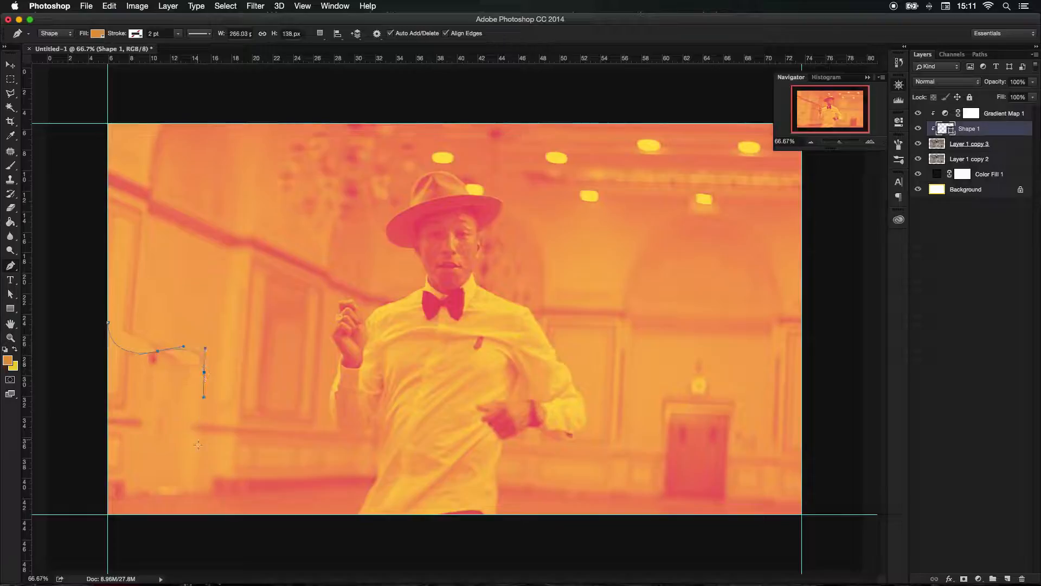
pyautogui.moveTo(198, 486); pyautogui.dragTo(213, 461)
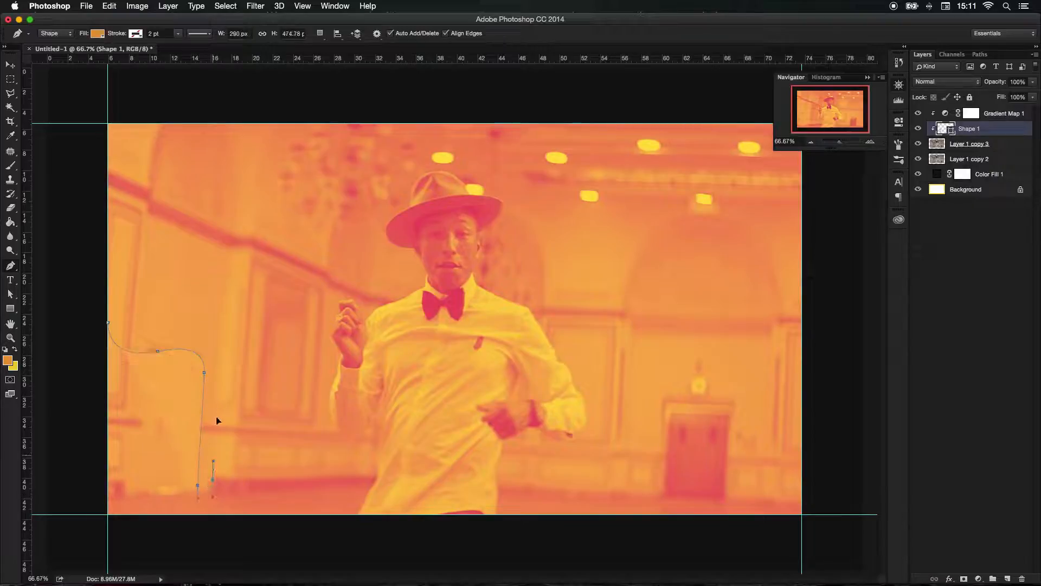
pyautogui.moveTo(217, 363); pyautogui.dragTo(246, 373)
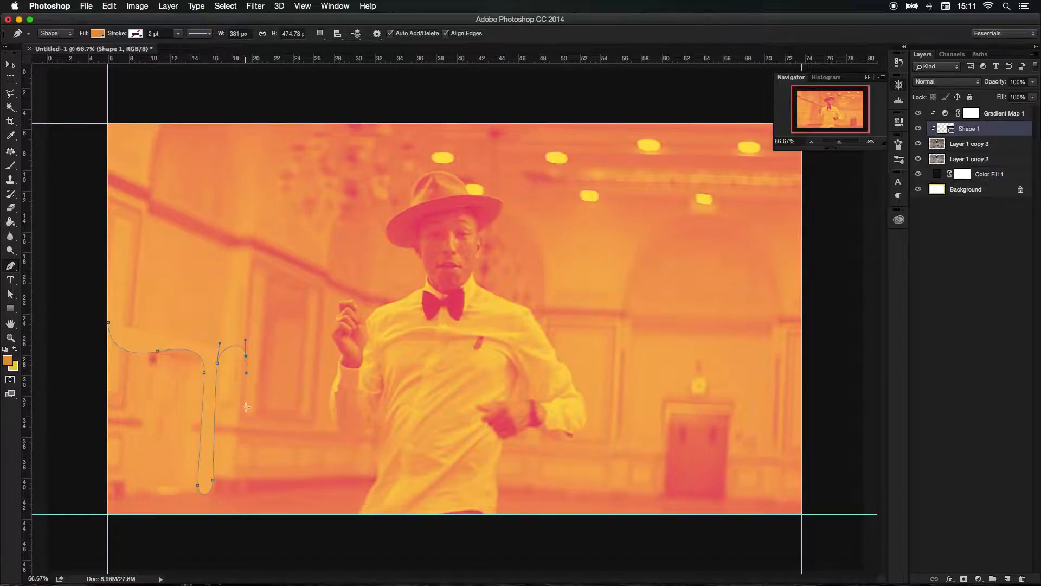
pyautogui.moveTo(245, 427); pyautogui.dragTo(246, 453)
pyautogui.moveTo(257, 418); pyautogui.dragTo(258, 411)
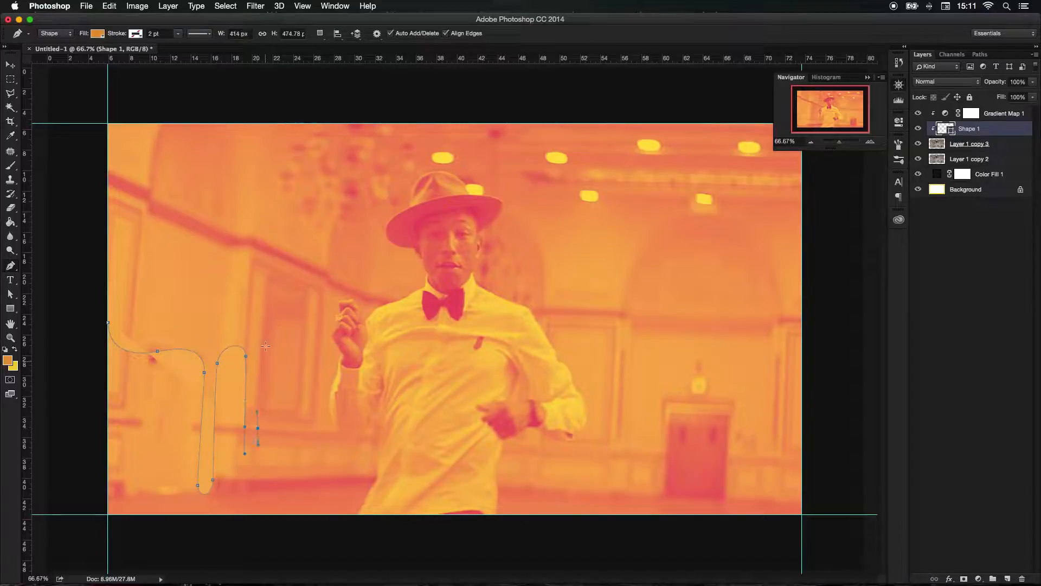
# Step: Continue the dripping outline after the second drip with a gentle wave across the man's torso, widening it to about 1332 px
pyautogui.moveTo(257, 328); pyautogui.dragTo(288, 327)
pyautogui.press('super+z')
pyautogui.moveTo(341, 348); pyautogui.dragTo(416, 363)
pyautogui.moveTo(283, 339); pyautogui.dragTo(296, 339)
pyautogui.moveTo(374, 360); pyautogui.dragTo(413, 360)
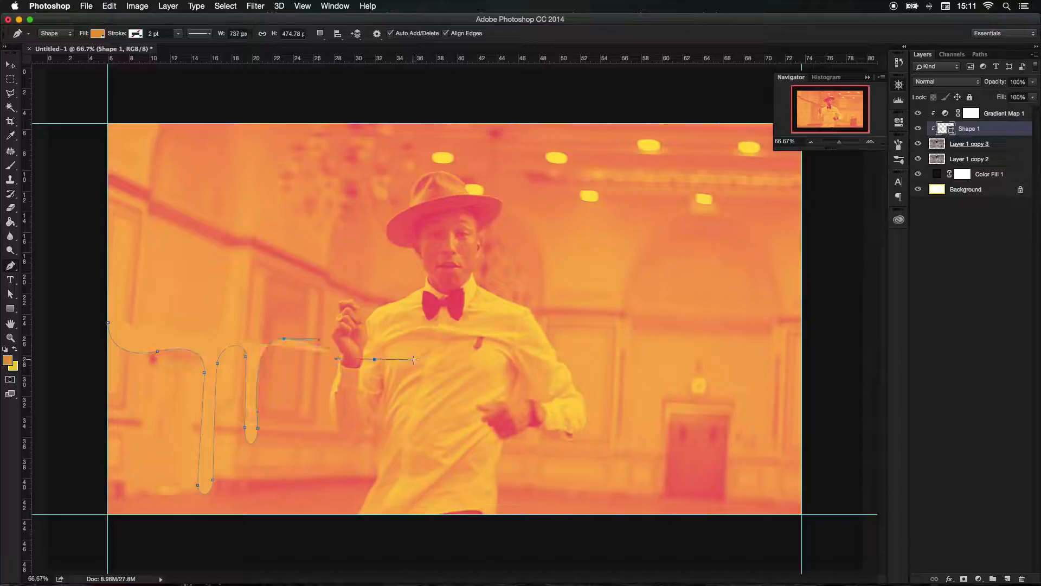
pyautogui.moveTo(475, 347); pyautogui.dragTo(513, 344)
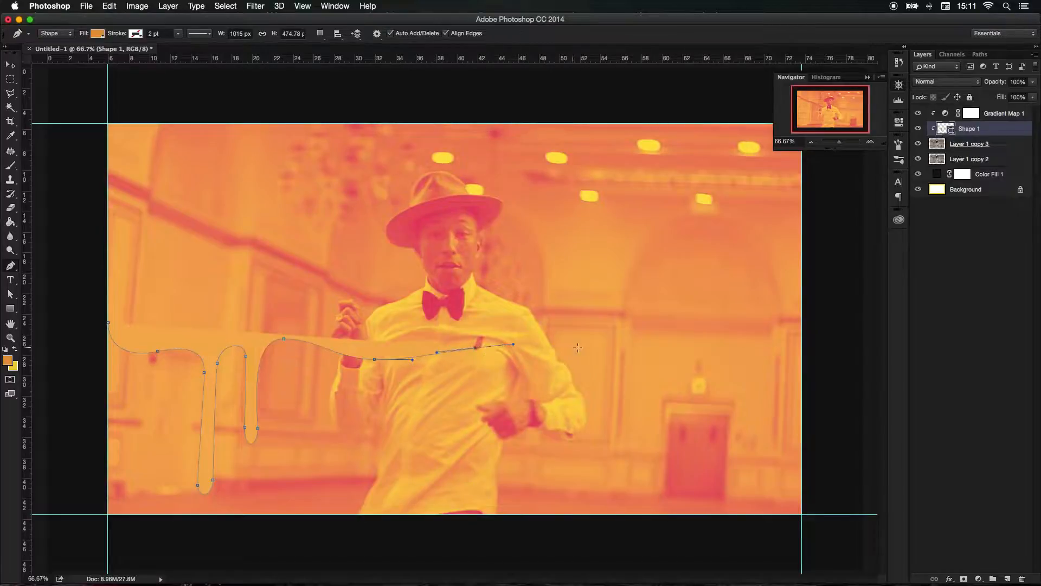
pyautogui.moveTo(590, 347); pyautogui.dragTo(613, 354)
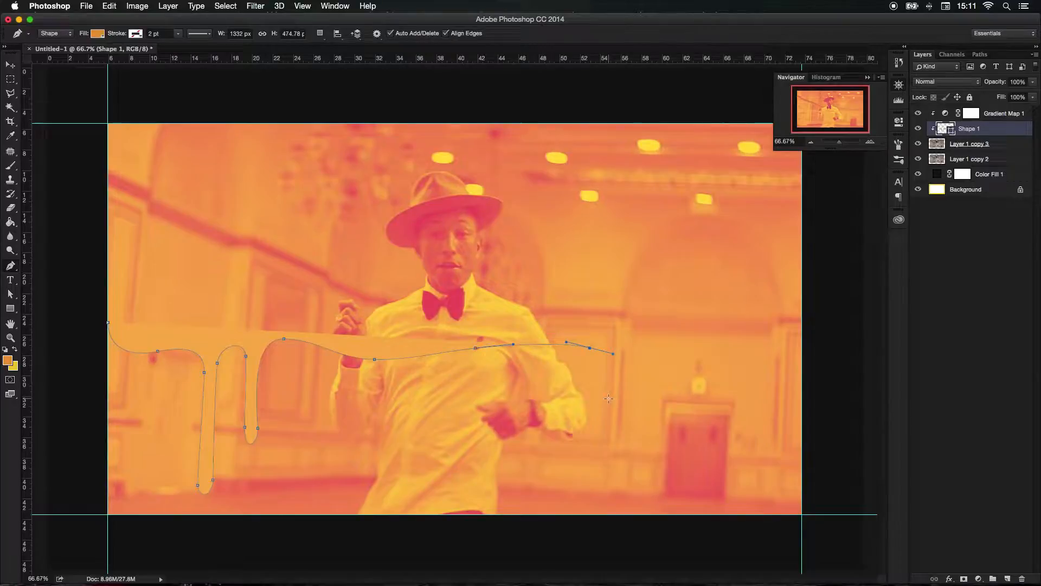
# Step: Draw a third long drip right of the man and carry the wavy outline to the photo's right edge, about 1920 px wide
pyautogui.moveTo(608, 391); pyautogui.dragTo(609, 411)
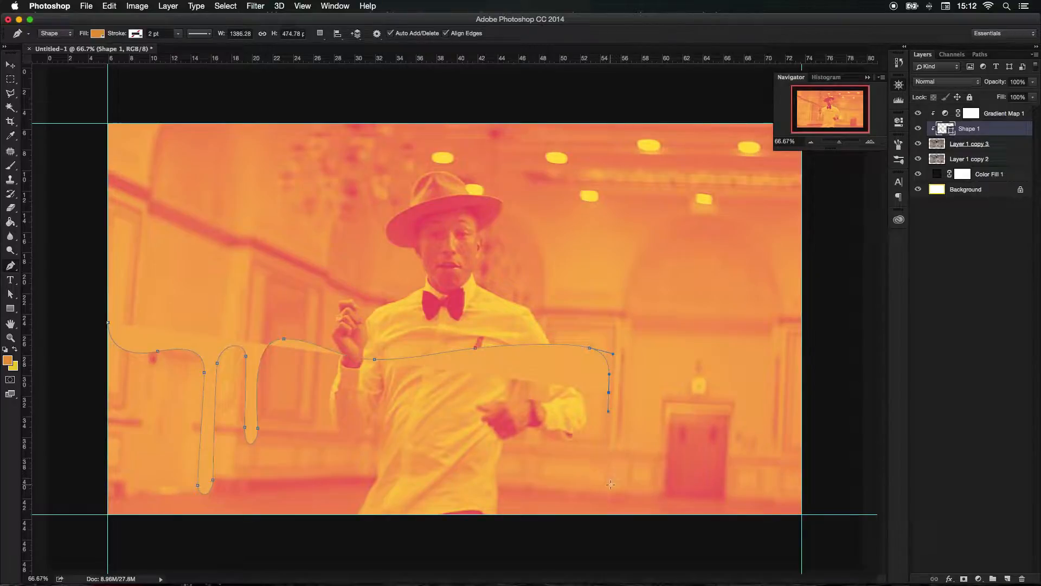
pyautogui.moveTo(611, 484); pyautogui.dragTo(621, 456)
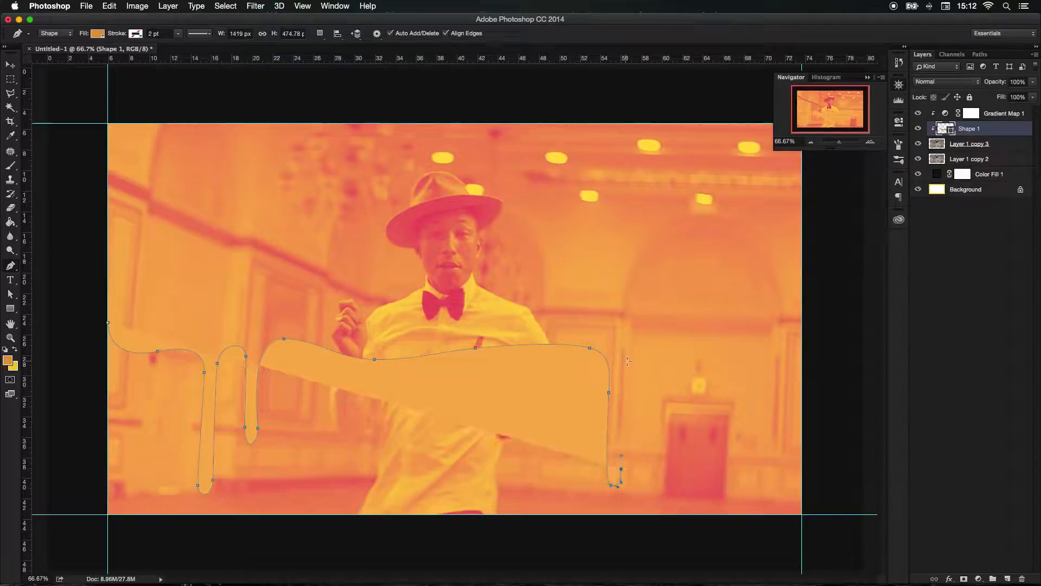
pyautogui.moveTo(628, 363); pyautogui.dragTo(802, 328)
pyautogui.press('super+z')
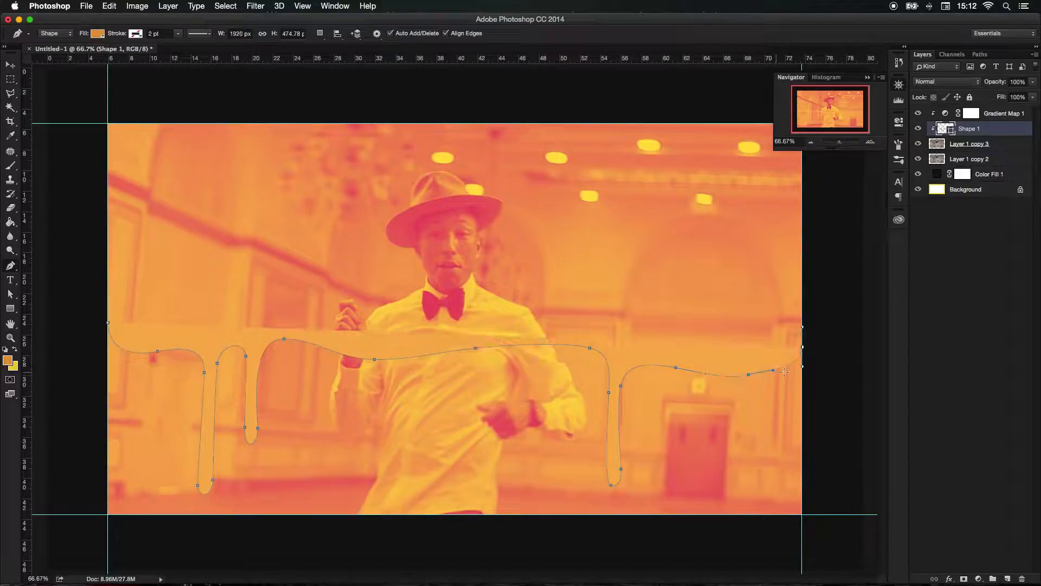
# Step: Close the outline by running it outside the photo's right, bottom and left edges back to its start, about 2147 by 663 px
pyautogui.click(837, 368)
pyautogui.click(845, 416)
pyautogui.click(850, 514)
pyautogui.click(832, 539)
pyautogui.click(703, 556)
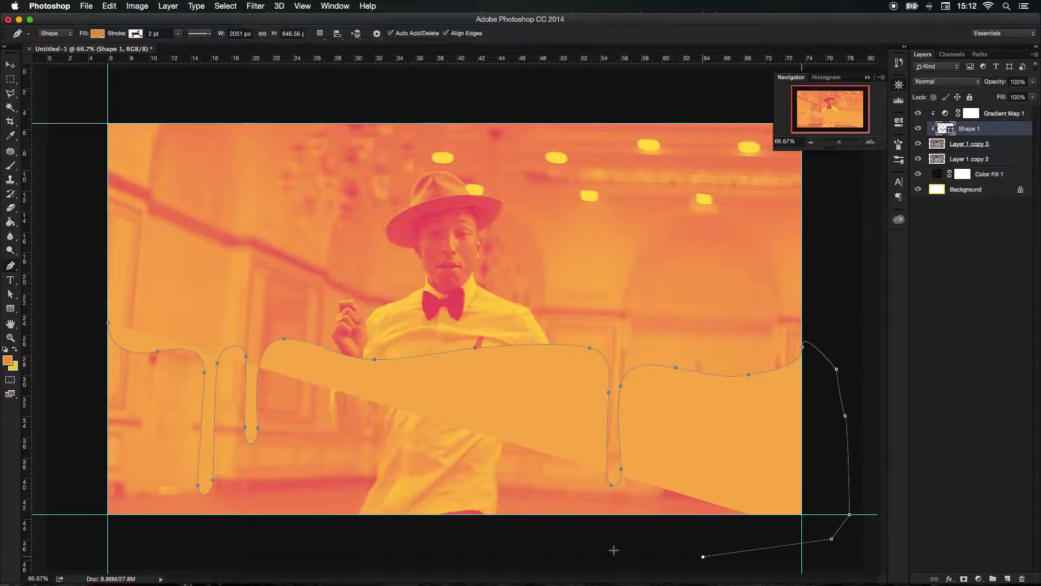
pyautogui.click(505, 545)
pyautogui.click(378, 540)
pyautogui.click(217, 534)
pyautogui.click(133, 533)
pyautogui.moveTo(90, 531); pyautogui.dragTo(79, 519)
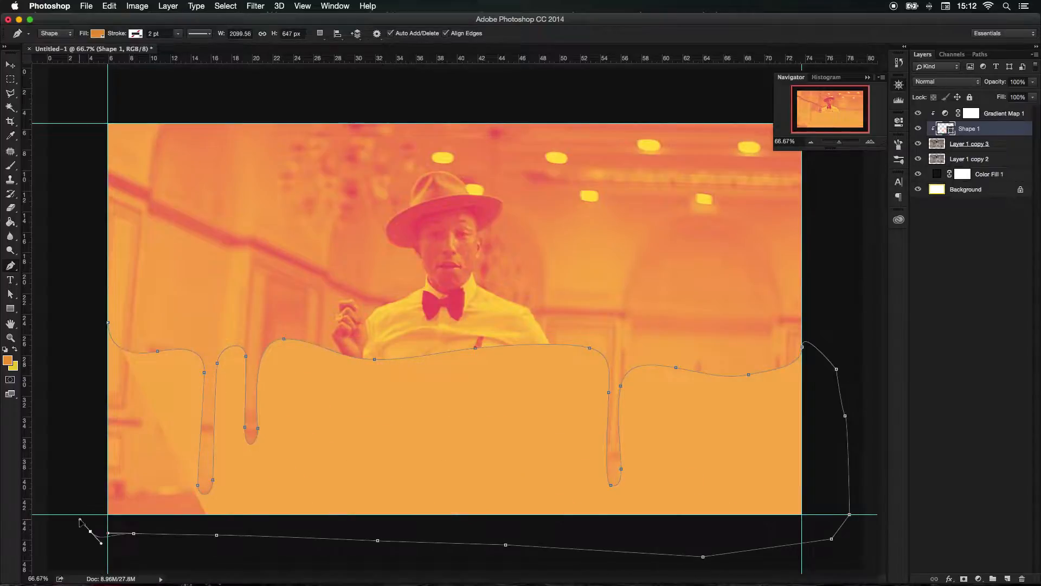
pyautogui.click(74, 471)
pyautogui.click(84, 379)
pyautogui.moveTo(108, 322); pyautogui.dragTo(115, 327)
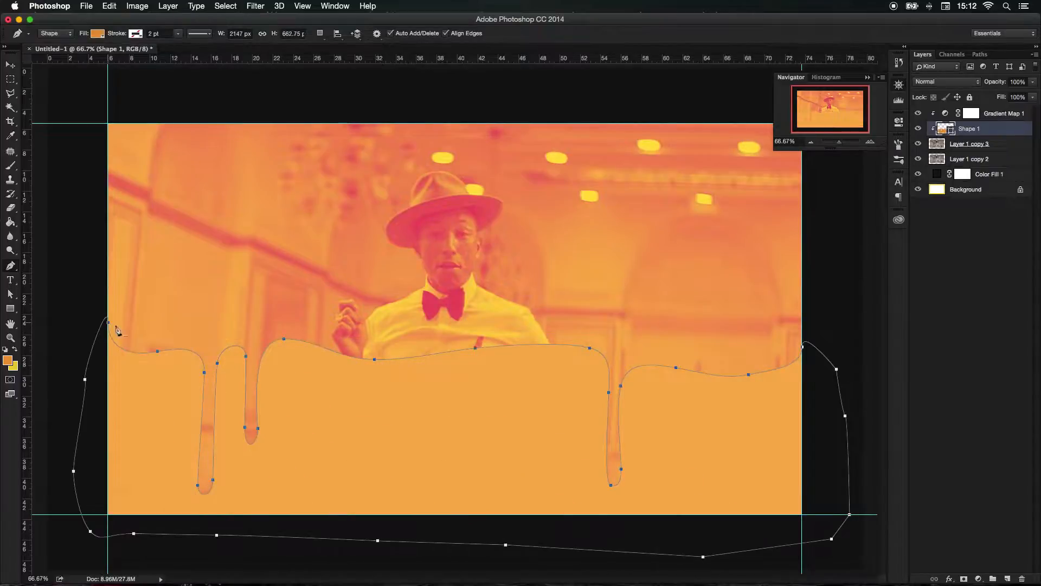
# Step: Load the Shape 1 outline as a selection and mask Layer 1 copy 3 so the area below the drips is hidden
pyautogui.keyDown('super'); pyautogui.click(946, 130); pyautogui.keyUp('super')
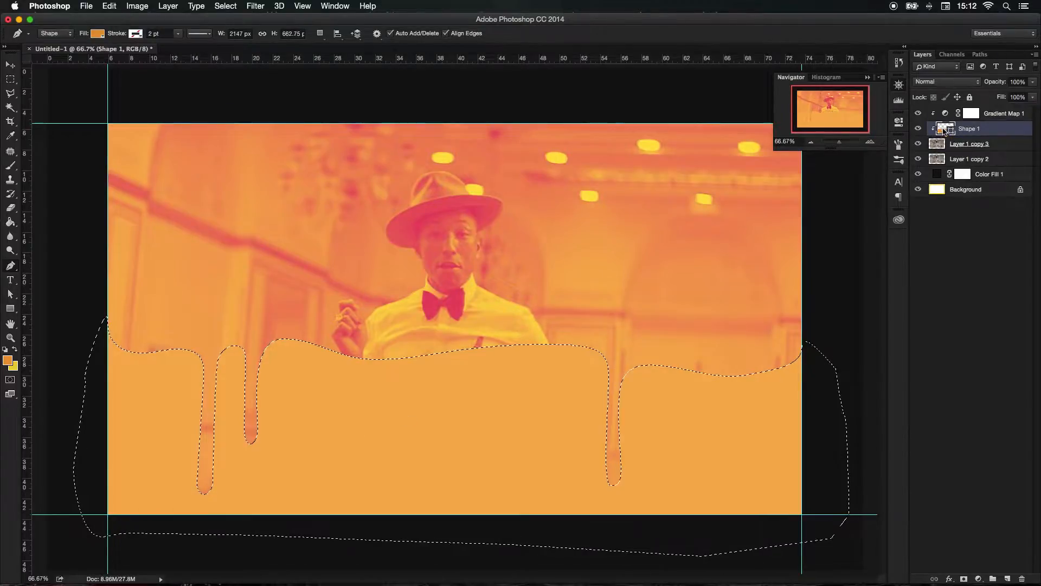
pyautogui.click(961, 147)
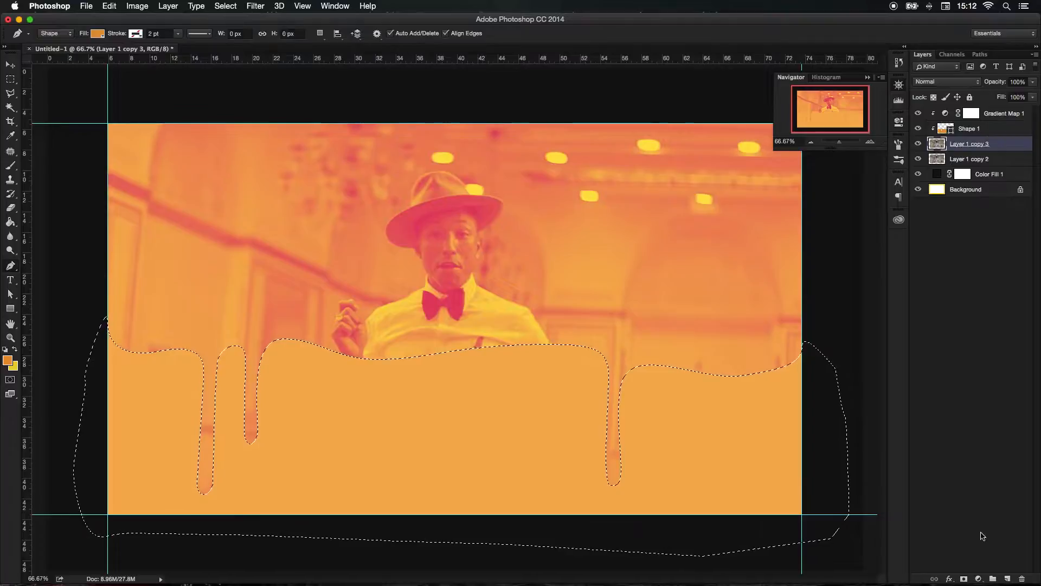
pyautogui.click(964, 579)
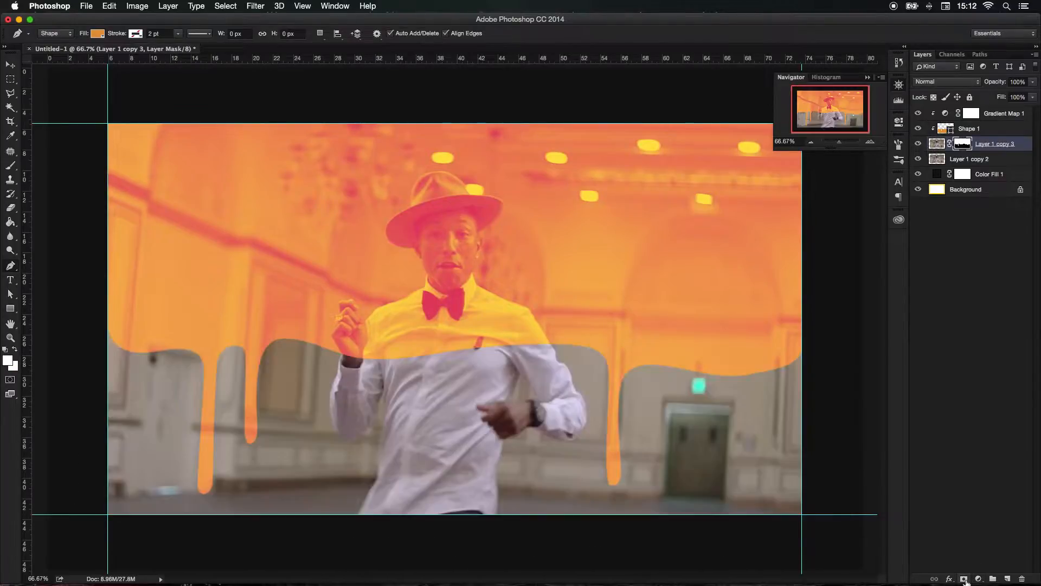
# Step: Hide the guides and delete the Shape 1 layer
pyautogui.click(814, 142)
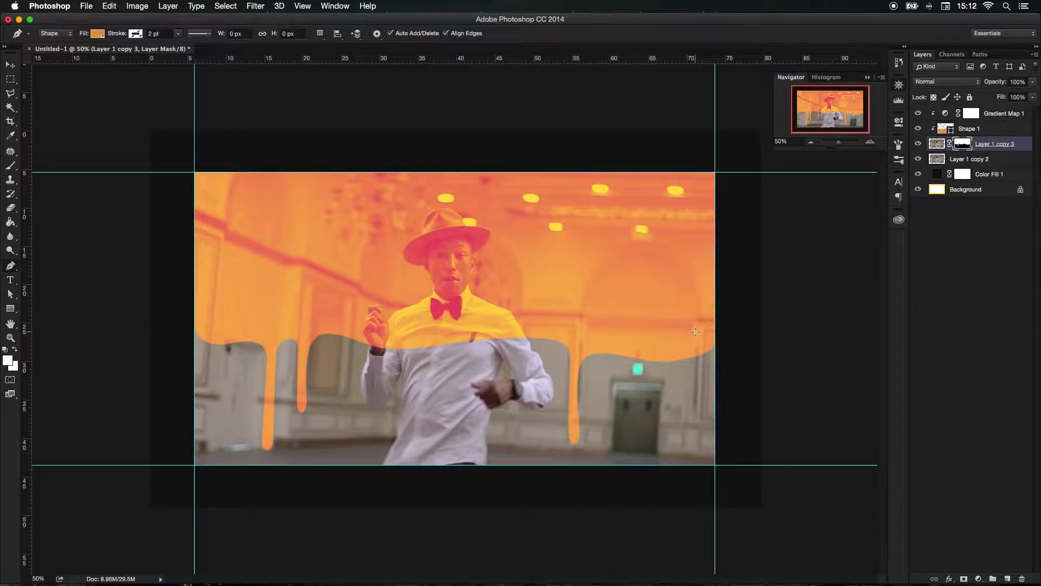
pyautogui.press('super+semicolon')
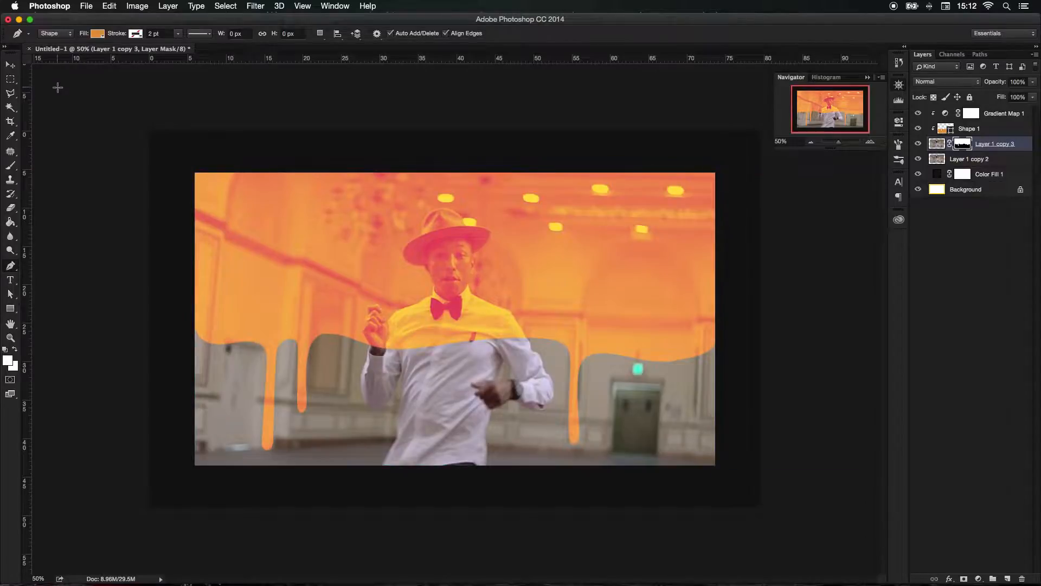
pyautogui.click(9, 67)
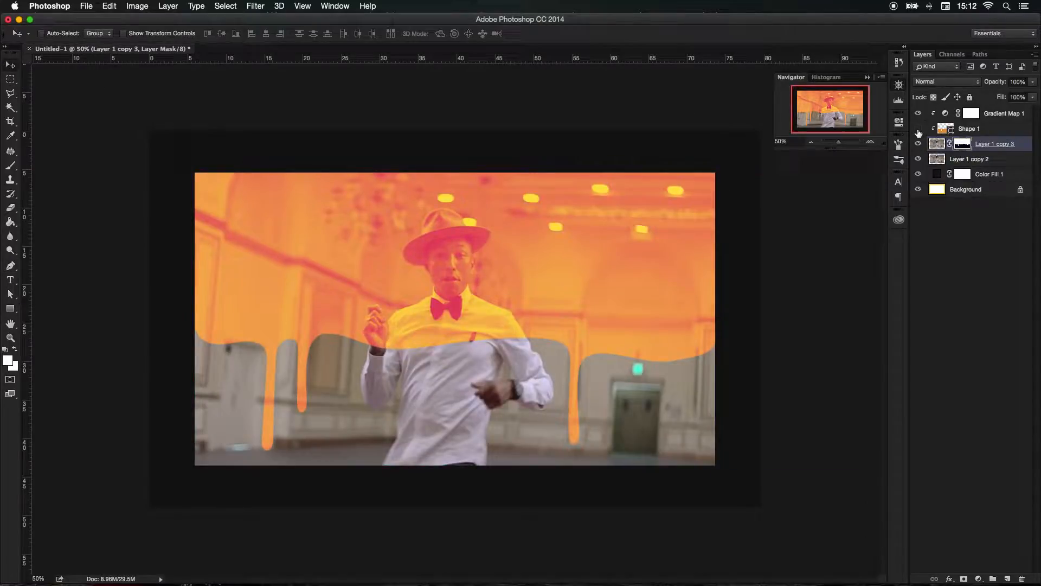
pyautogui.click(968, 130)
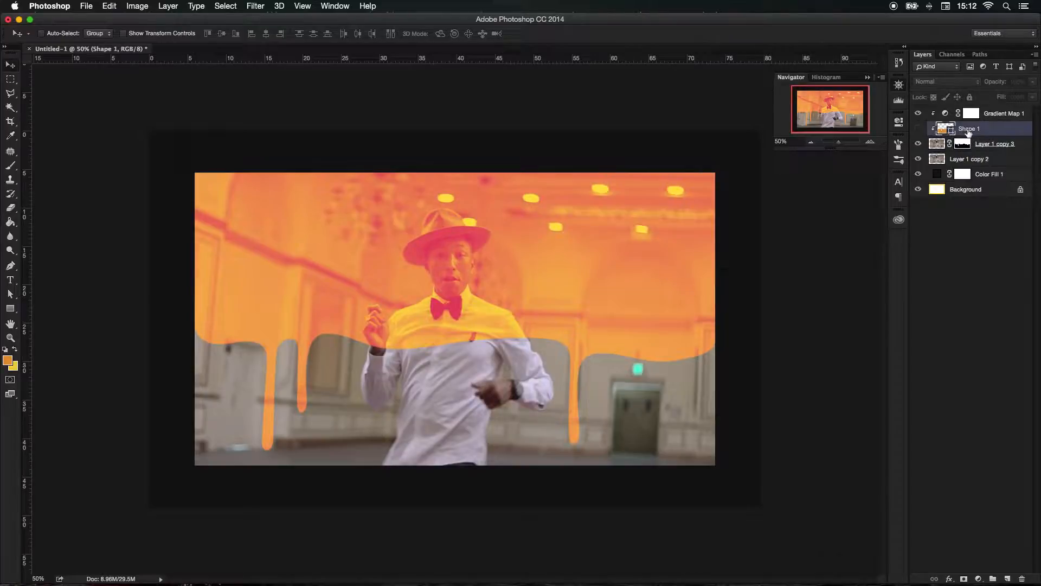
pyautogui.press('Delete')
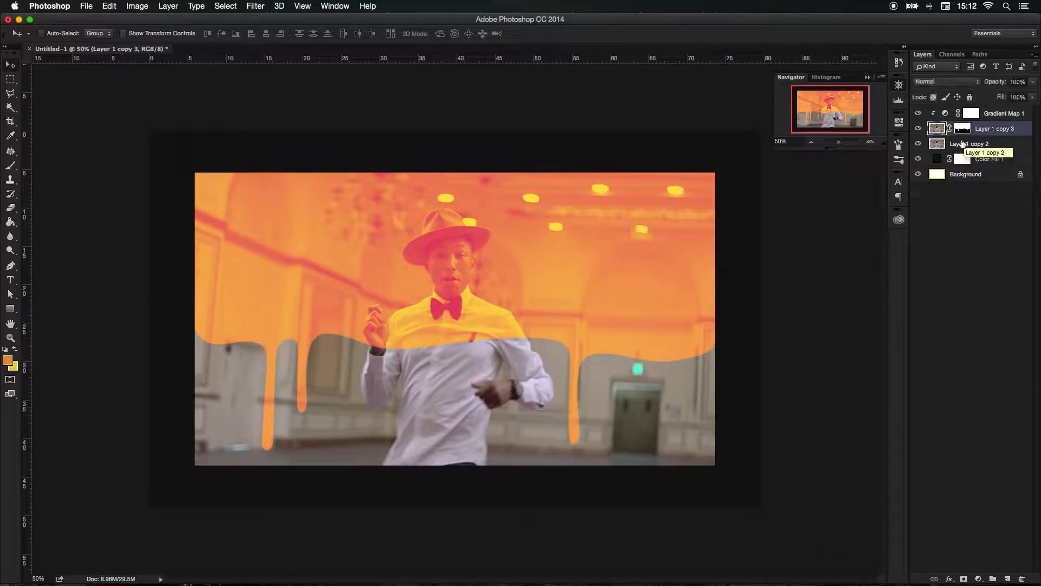
# Step: Add a Black & White adjustment layer above Layer 1 copy 2 and clip it to that layer
pyautogui.click(994, 144)
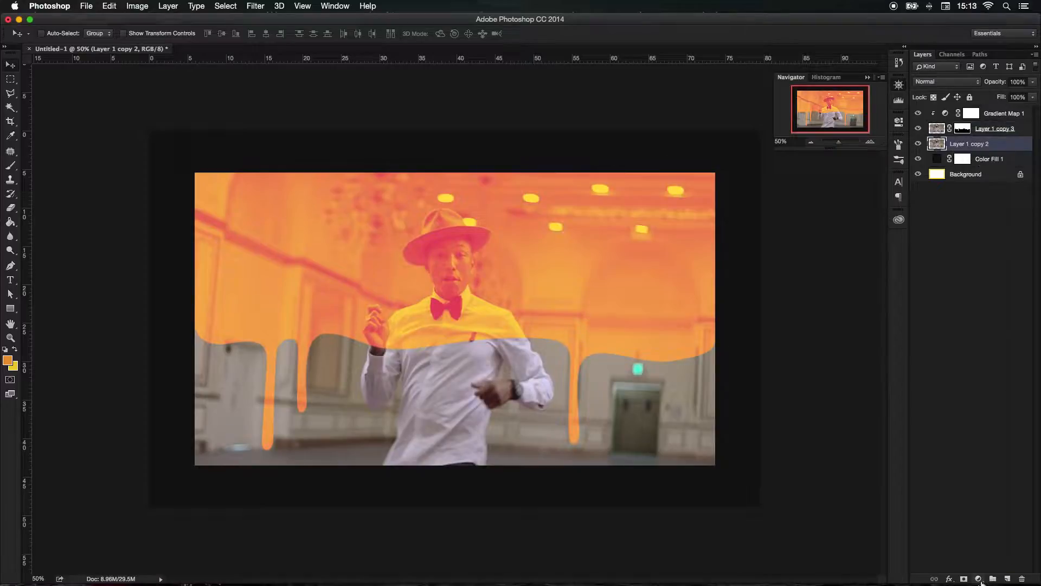
pyautogui.click(980, 579)
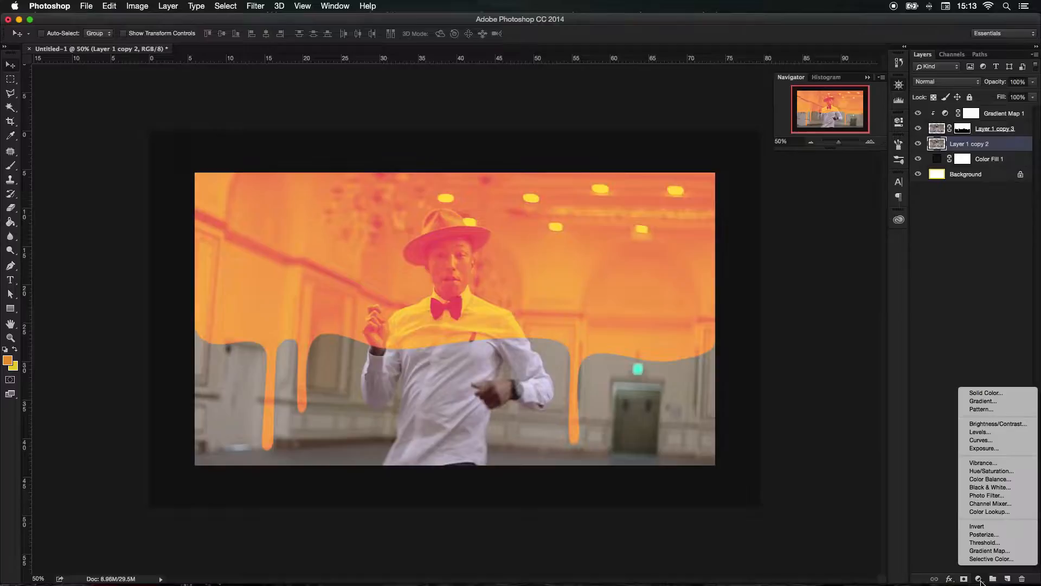
pyautogui.click(988, 488)
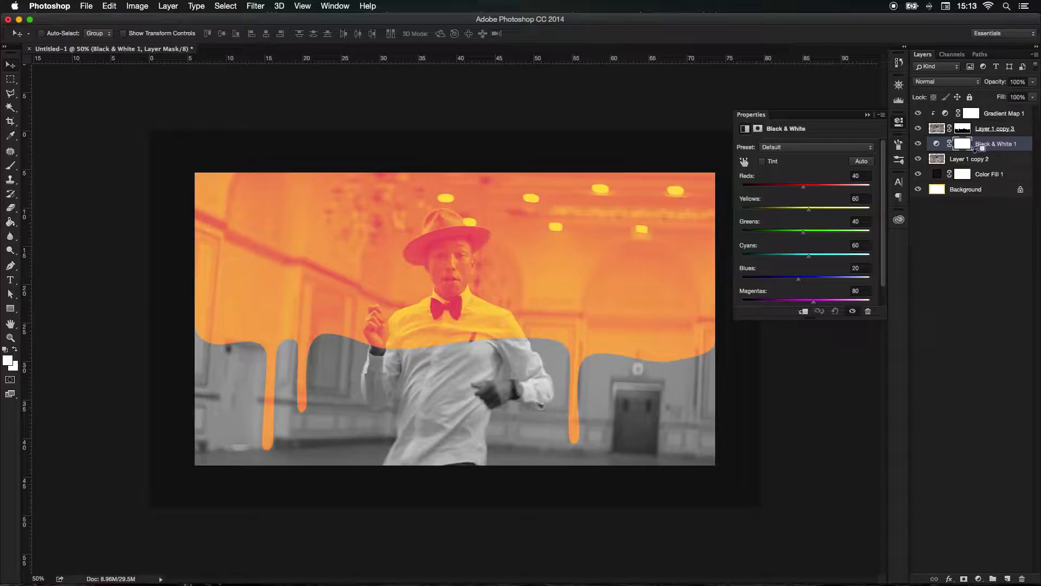
pyautogui.keyDown('alt'); pyautogui.click(984, 148); pyautogui.keyUp('alt')
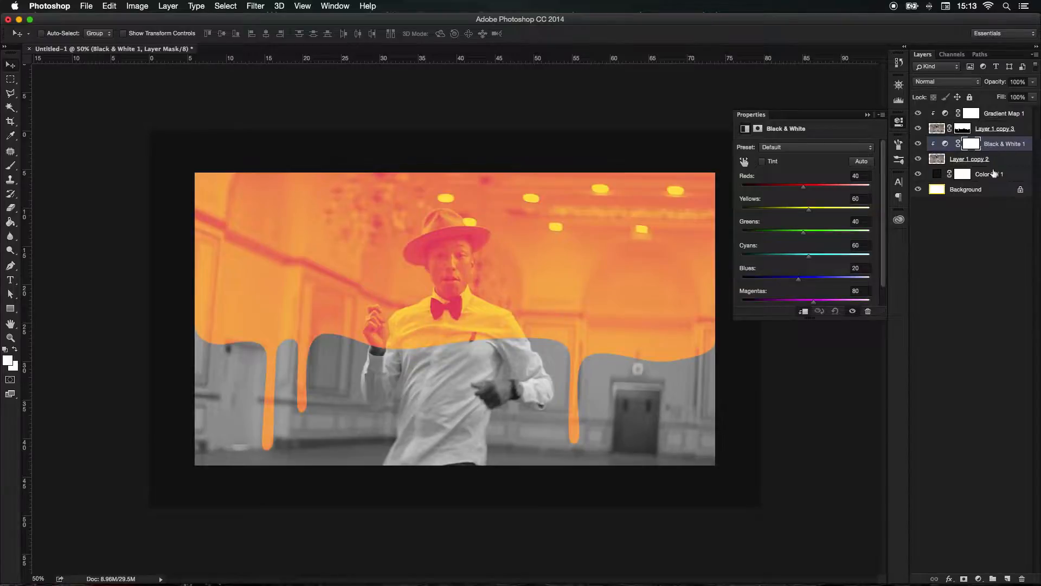
# Step: Lower the opacity of Layer 1 copy 2 to 35%
pyautogui.click(1002, 161)
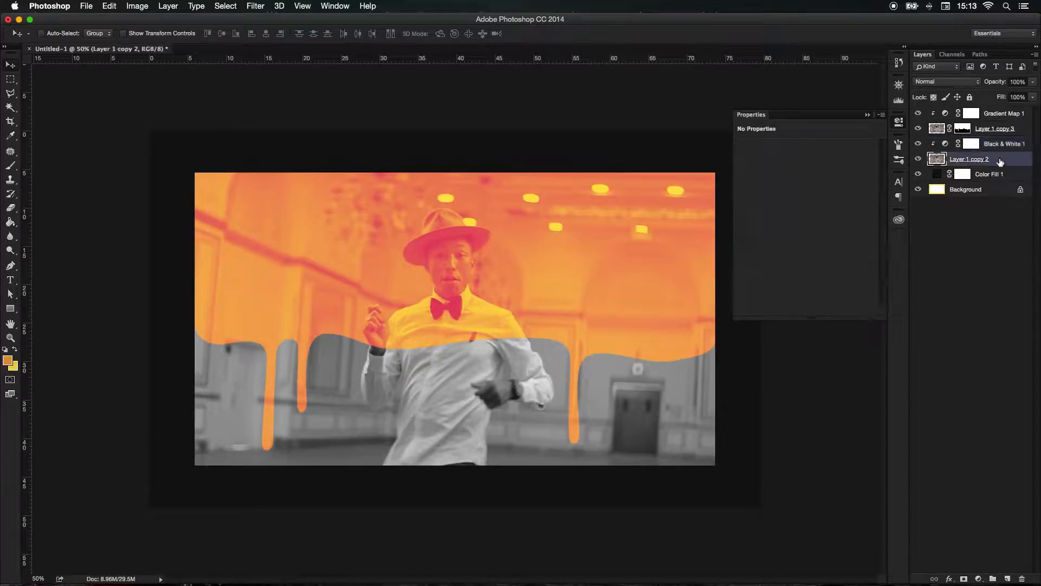
pyautogui.click(1033, 82)
pyautogui.moveTo(1017, 96); pyautogui.dragTo(1002, 98)
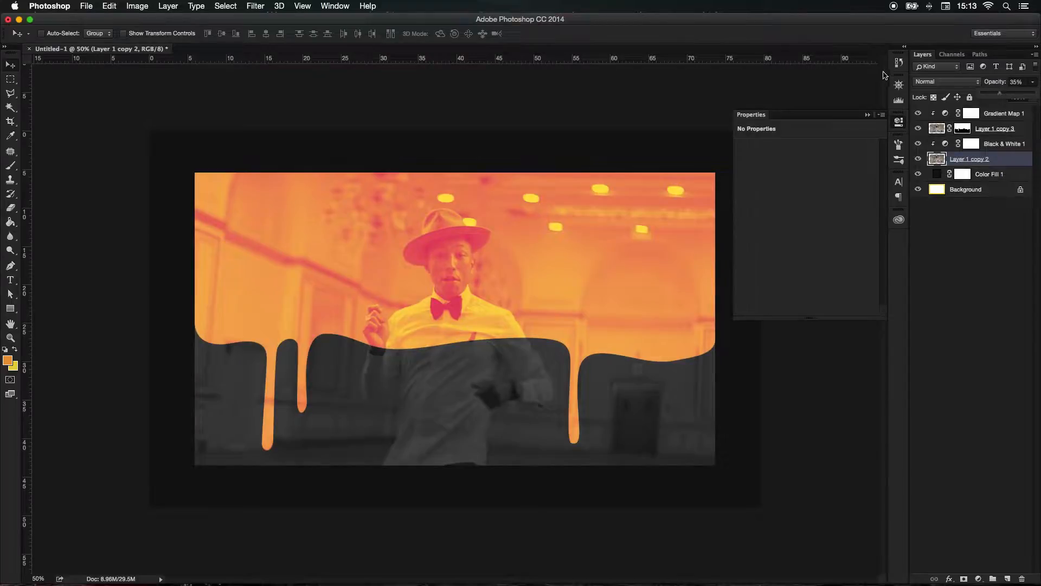
pyautogui.click(899, 84)
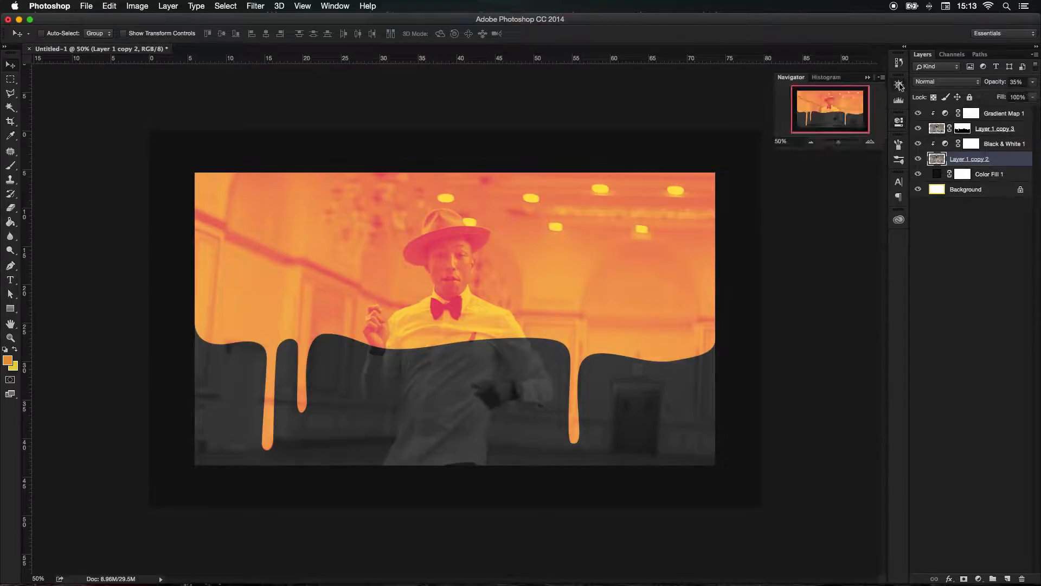
pyautogui.click(814, 143)
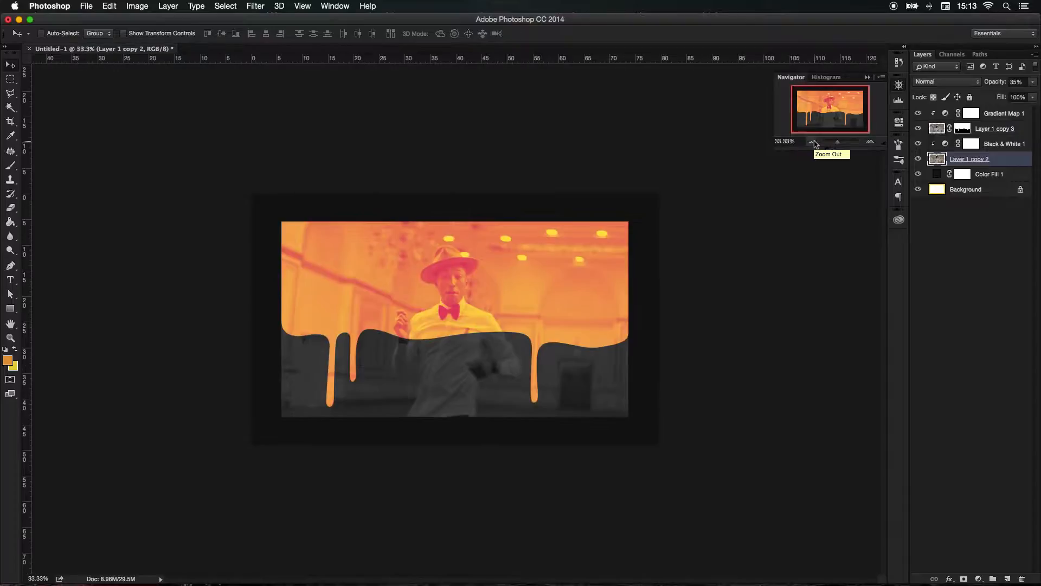
pyautogui.click(869, 142)
# Step: Add a new layer above Gradient Map 1 and write HONEY in white 36 pt Uni Sans Heavy CAPS above the photo's upper-left corner
pyautogui.click(1007, 579)
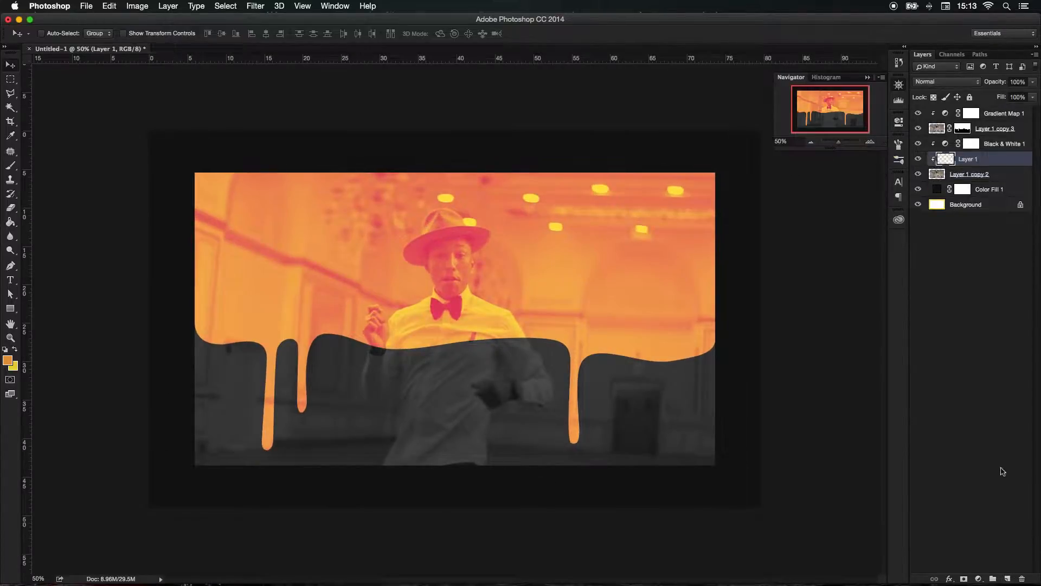
pyautogui.press('super+z')
pyautogui.click(978, 115)
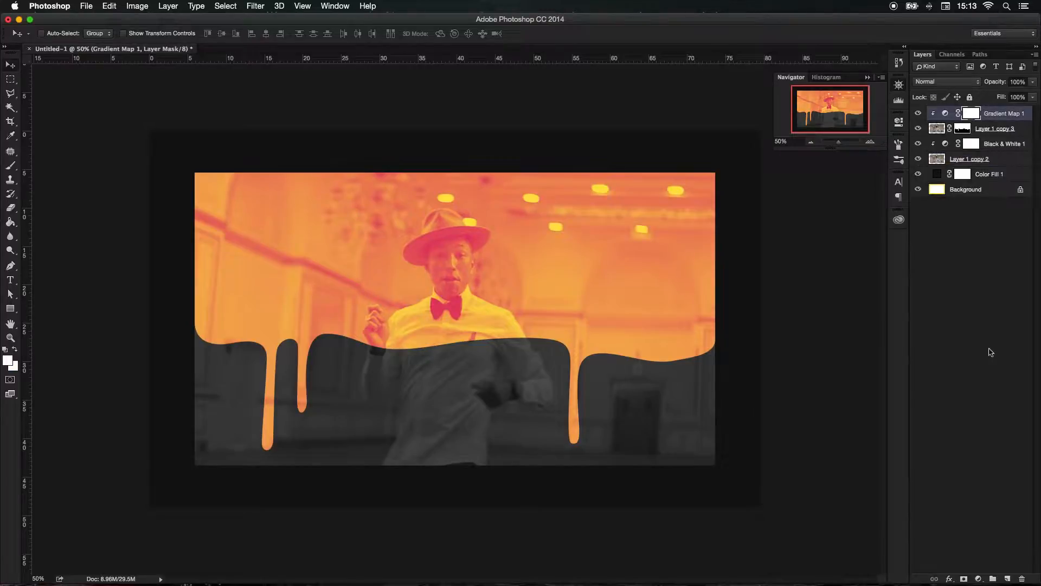
pyautogui.click(1008, 579)
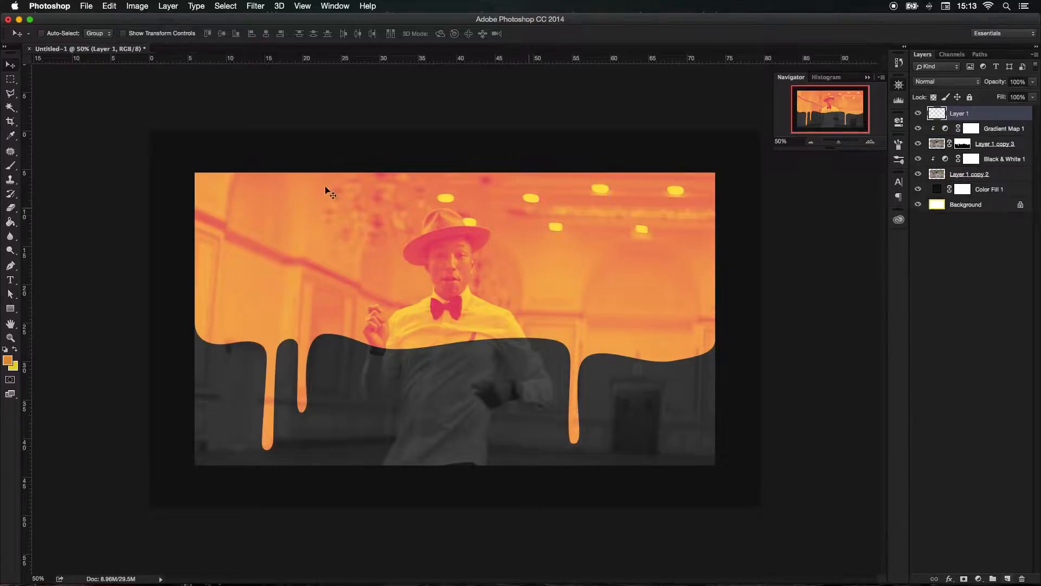
pyautogui.click(11, 280)
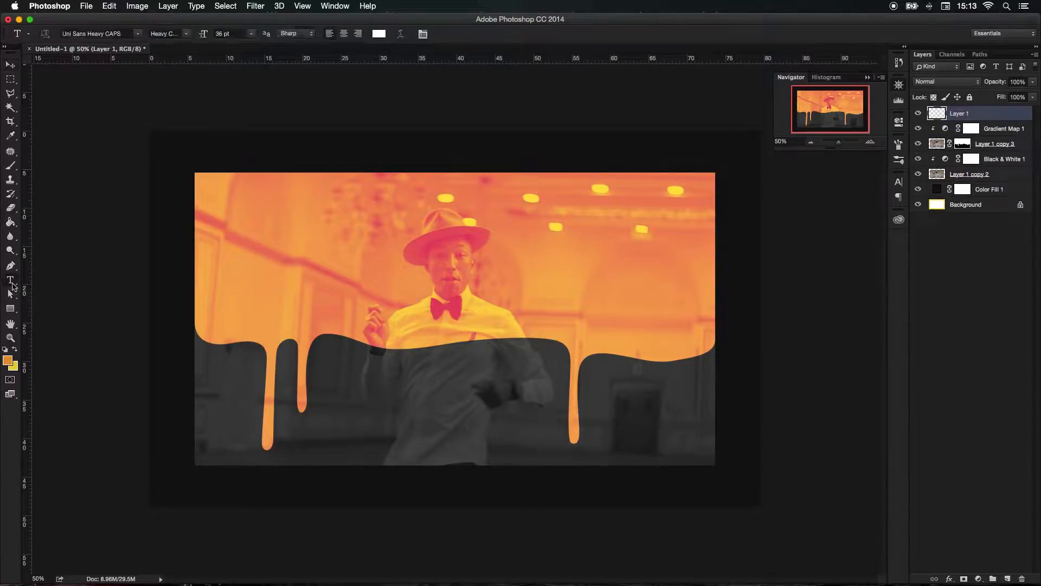
pyautogui.click(202, 154)
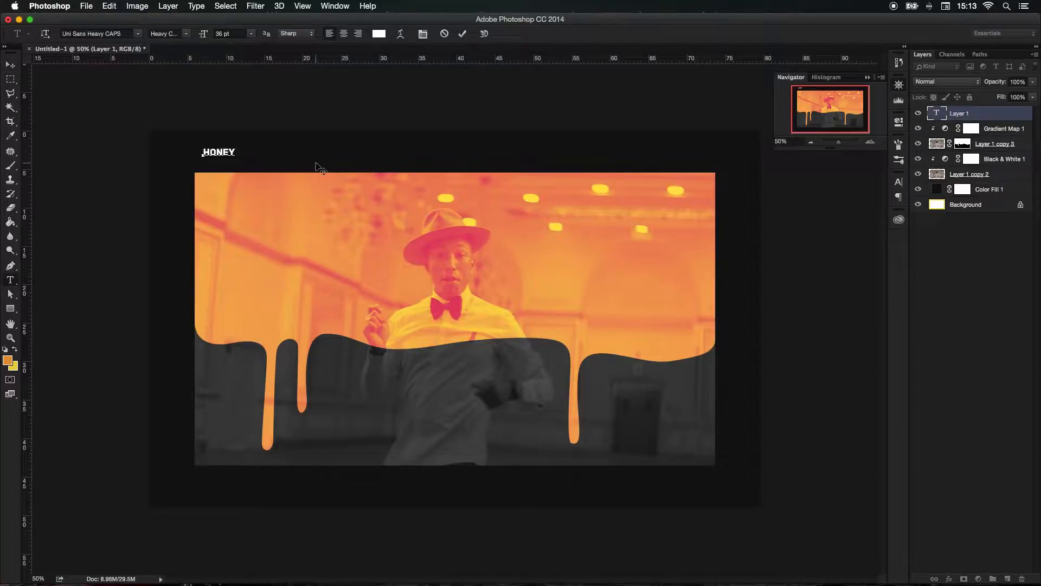
pyautogui.click(10, 65)
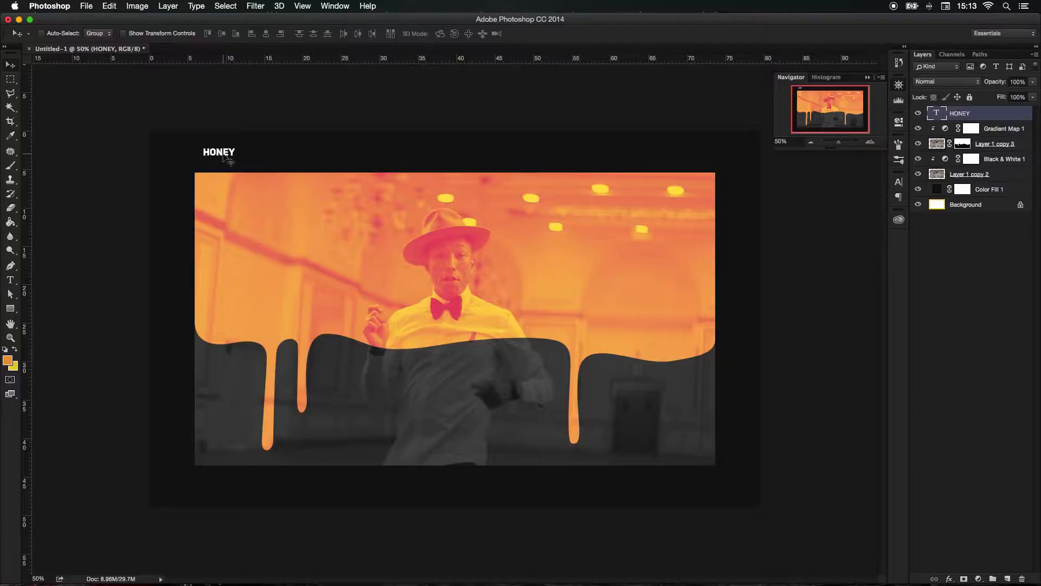
# Step: Enlarge the HONEY text and align it with the photo's left edge, just above the photo
pyautogui.moveTo(224, 158)
pyautogui.mouseDown()
pyautogui.moveTo(215, 158)
pyautogui.moveTo(234, 169)
pyautogui.moveTo(226, 155)
pyautogui.mouseUp()
pyautogui.hotkey('ctrl', 't')
pyautogui.click(499, 33)
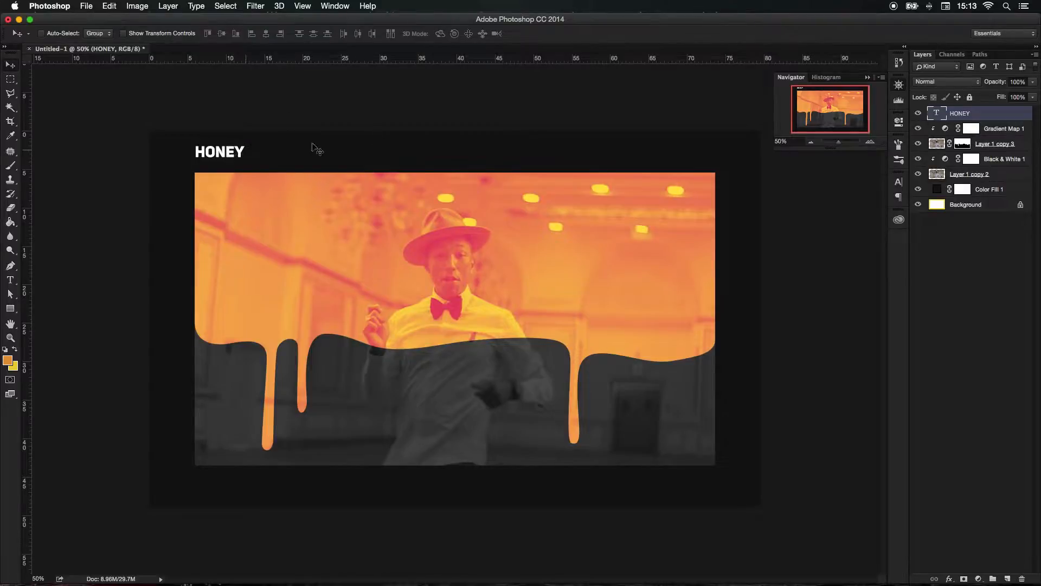
pyautogui.click(812, 143)
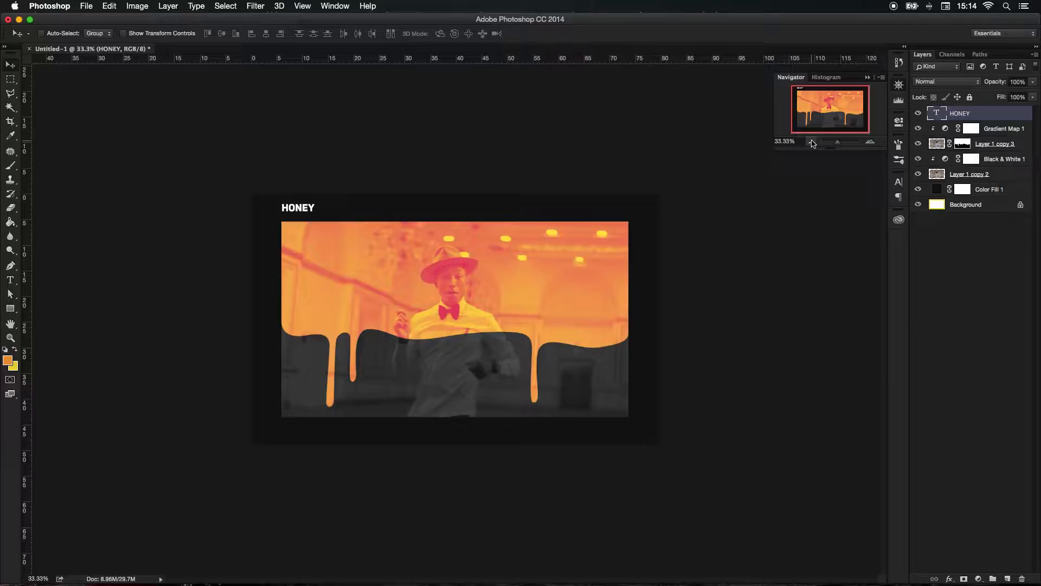
pyautogui.click(812, 143)
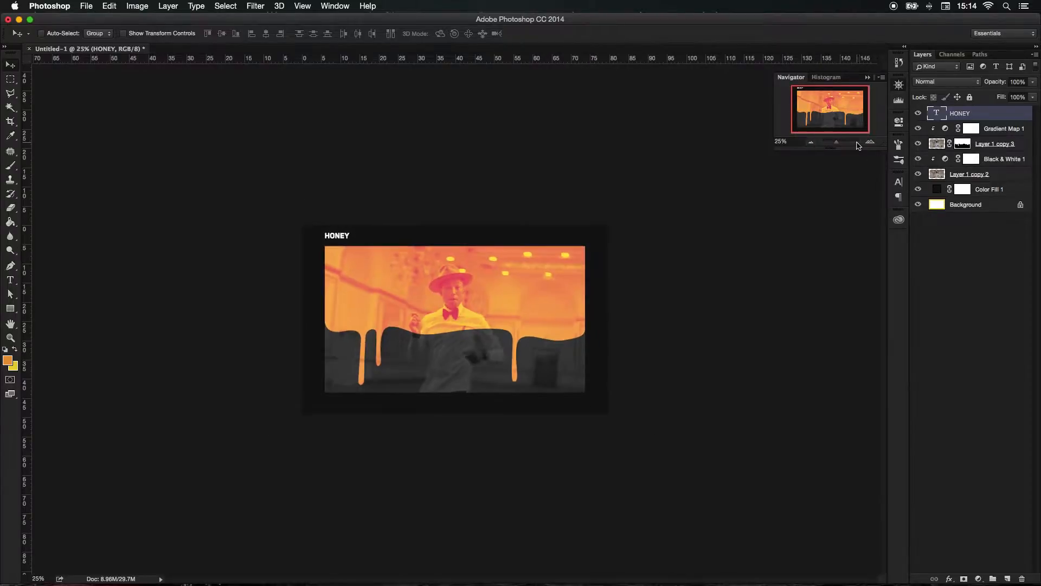
pyautogui.click(871, 143)
pyautogui.click(871, 143)
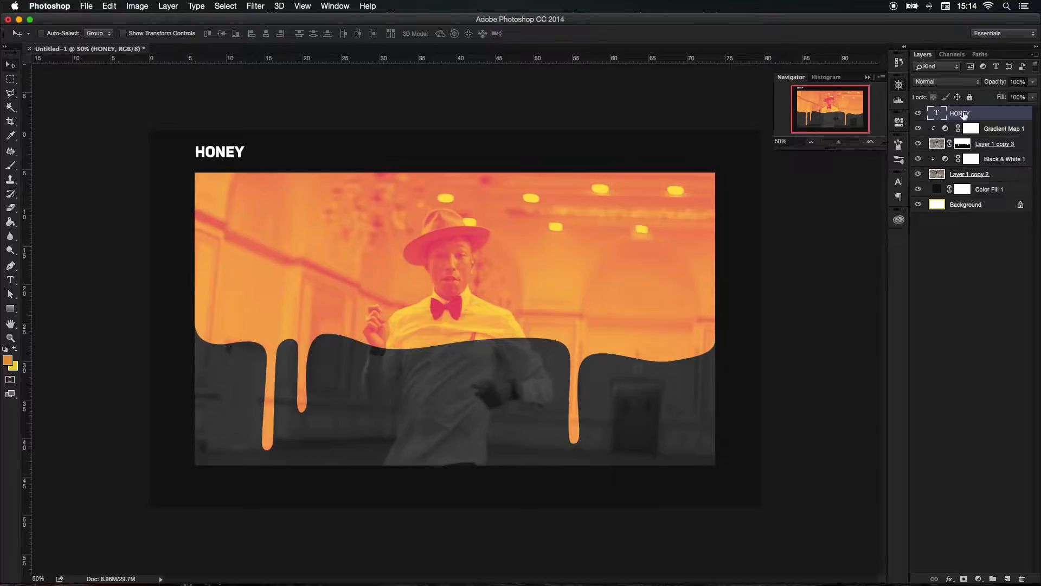
# Step: Write HOME in white 36 pt Uni Sans Heavy CAPS above the photo's right half and duplicate it into a row of four labels
pyautogui.click(10, 279)
pyautogui.click(585, 154)
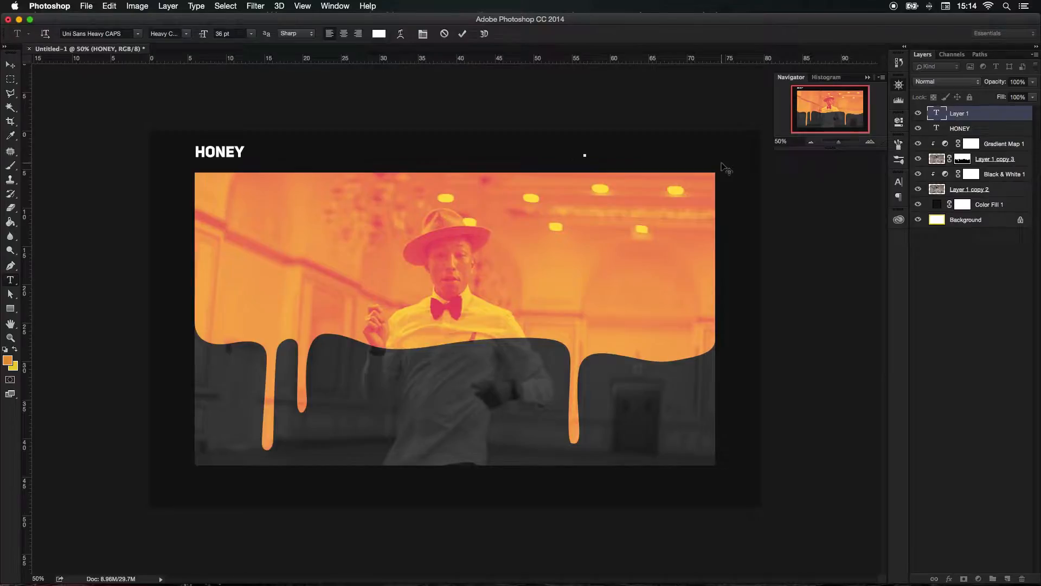
pyautogui.write('HOME')
pyautogui.click(11, 67)
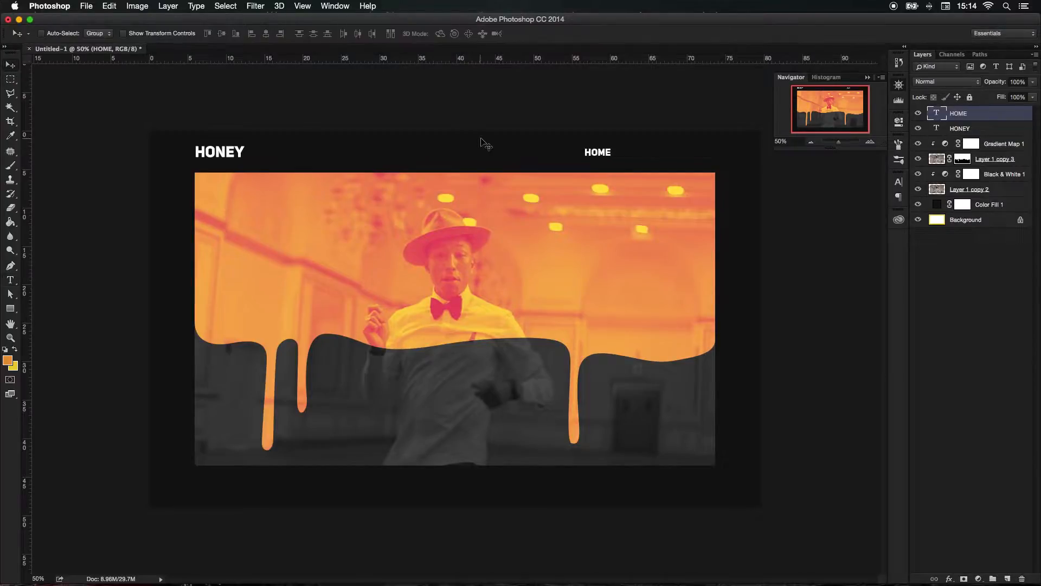
pyautogui.moveTo(589, 159); pyautogui.dragTo(662, 154)
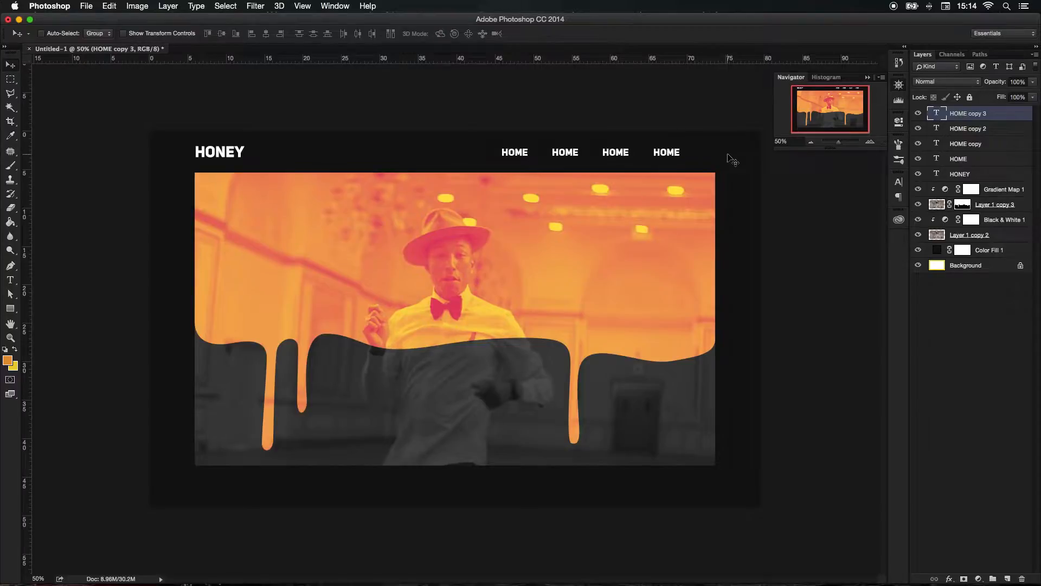
# Step: Change the three copied HOME labels to STORE, VIDEOS and CONTACT, in order from left to right
pyautogui.doubleClick(937, 144)
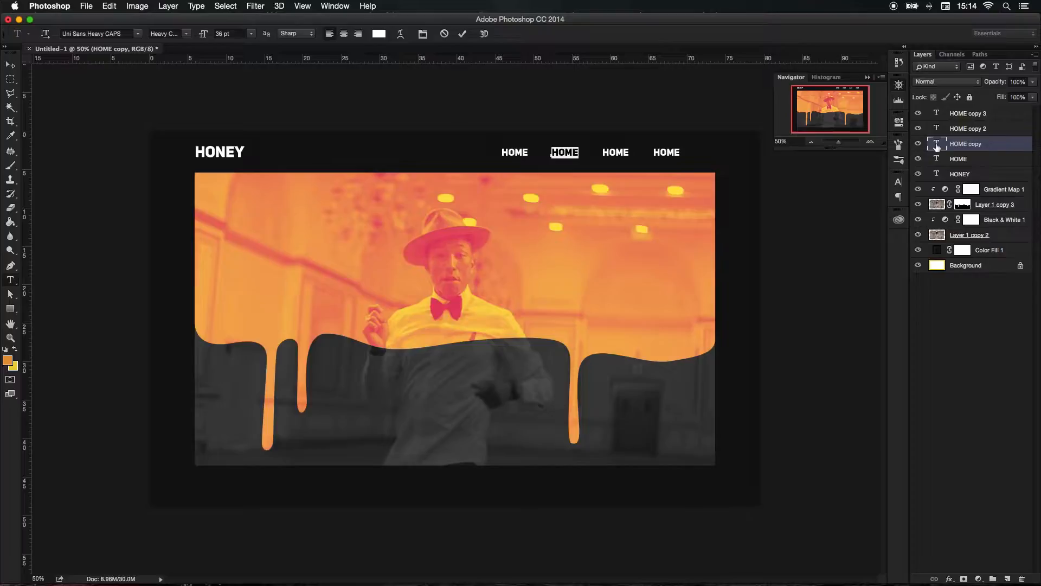
pyautogui.write('STORE')
pyautogui.click(936, 132)
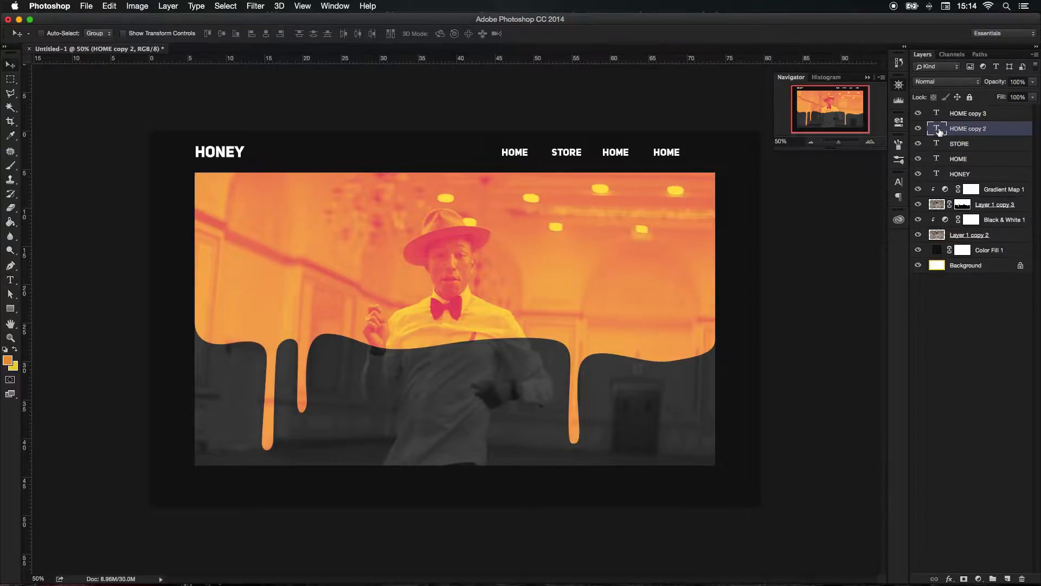
pyautogui.doubleClick(938, 130)
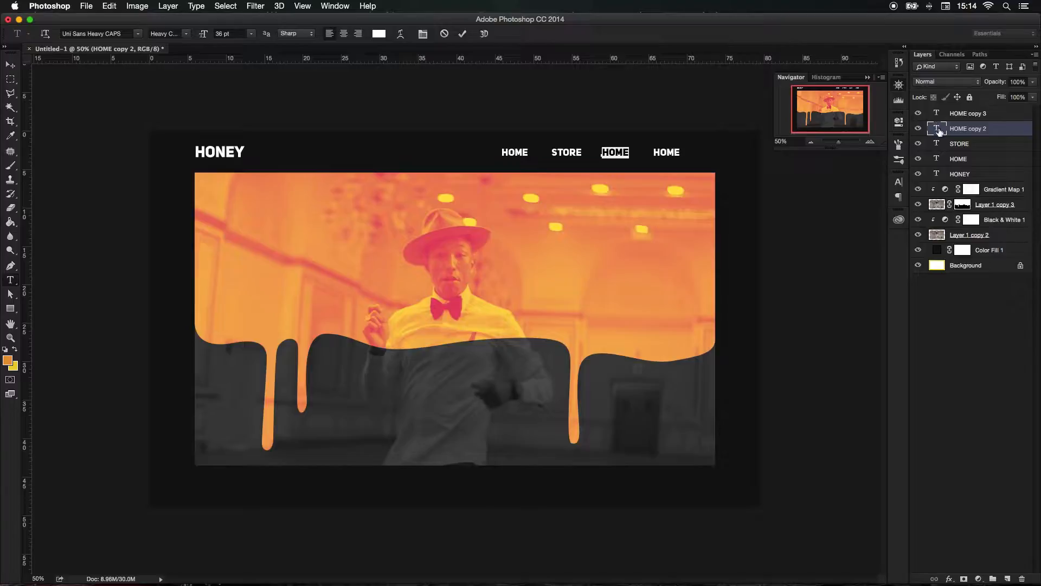
pyautogui.write('VIDEOS')
pyautogui.click(939, 129)
pyautogui.doubleClick(938, 115)
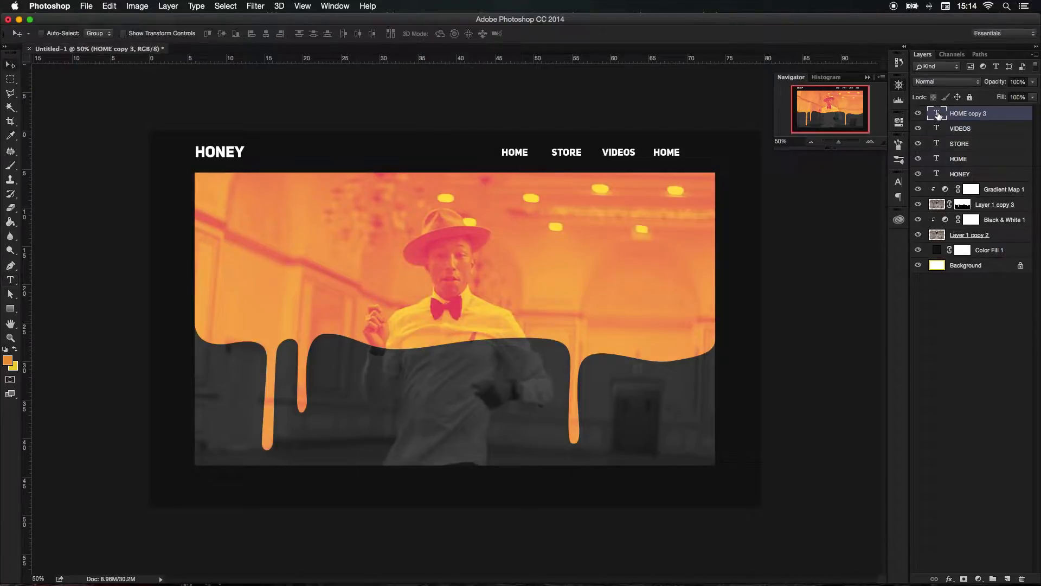
pyautogui.press('BackSpace')
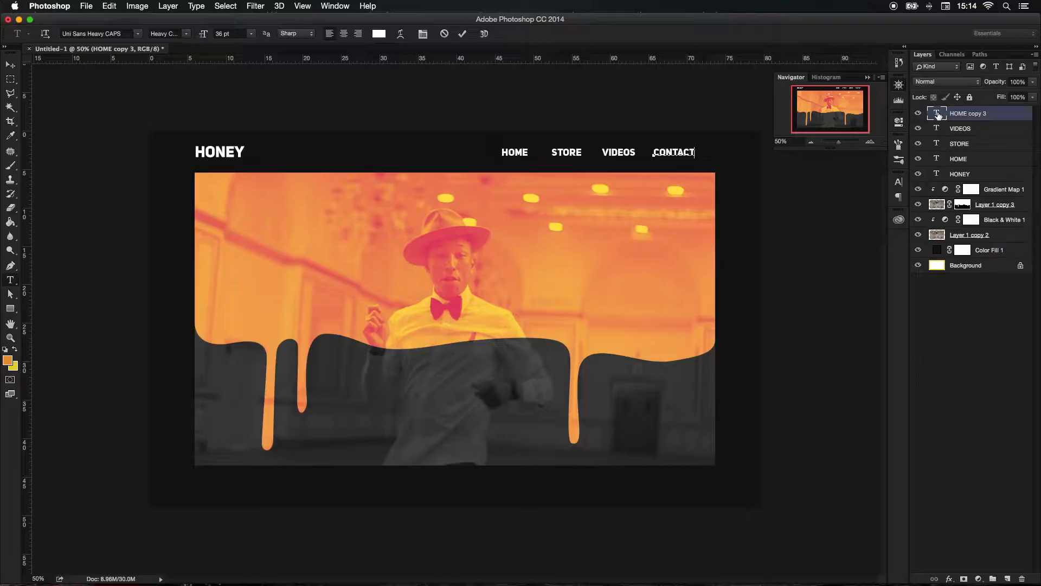
pyautogui.click(10, 65)
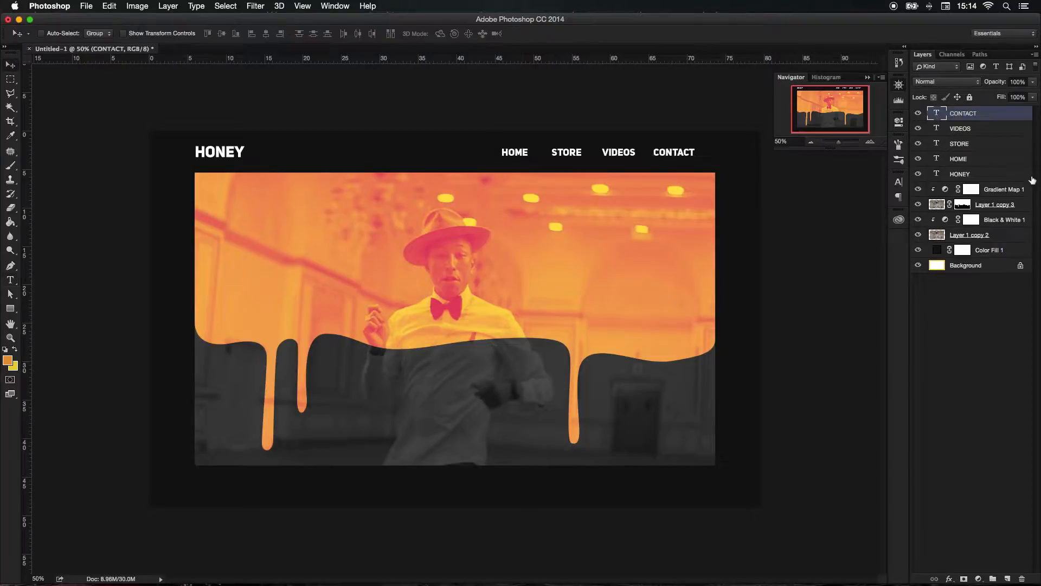
# Step: Shift HOME about 0.8 cm left and move HOME and STORE further left together to widen the menu spacing
pyautogui.click(994, 175)
pyautogui.click(975, 161)
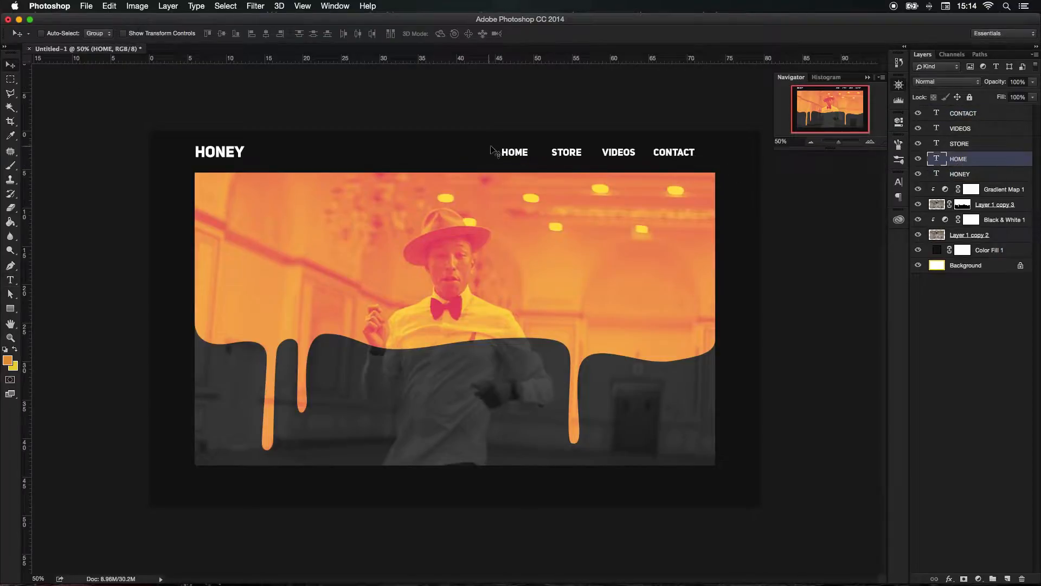
pyautogui.moveTo(514, 153)
pyautogui.mouseDown()
pyautogui.moveTo(496, 153)
pyautogui.moveTo(509, 154)
pyautogui.mouseUp()
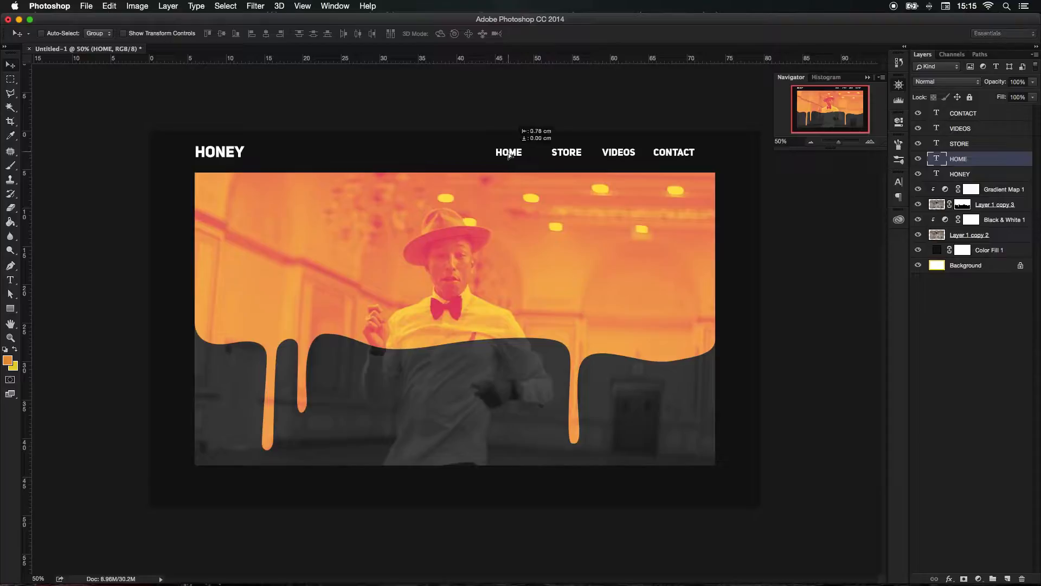
pyautogui.click(962, 146)
pyautogui.keyDown('shift'); pyautogui.click(959, 158); pyautogui.keyUp('shift')
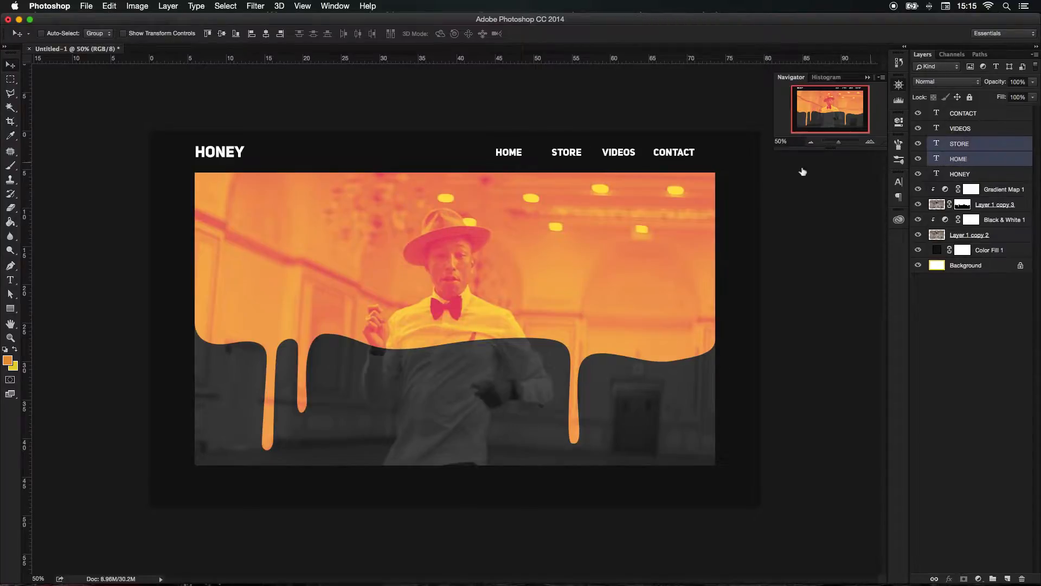
pyautogui.moveTo(565, 157); pyautogui.dragTo(555, 154)
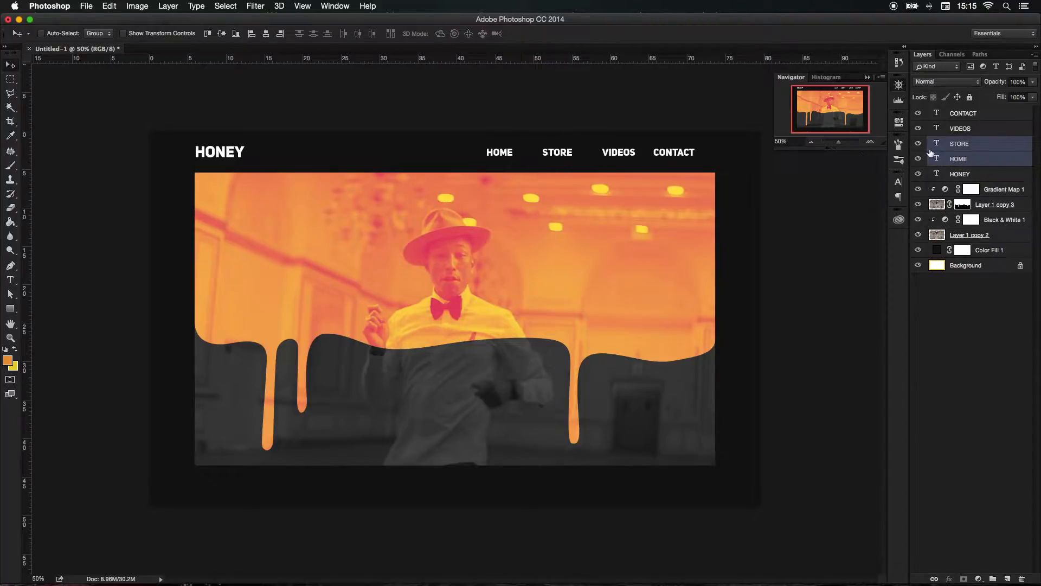
# Step: Distribute the HOME, STORE, VIDEOS and CONTACT labels evenly across the menu row
pyautogui.click(973, 163)
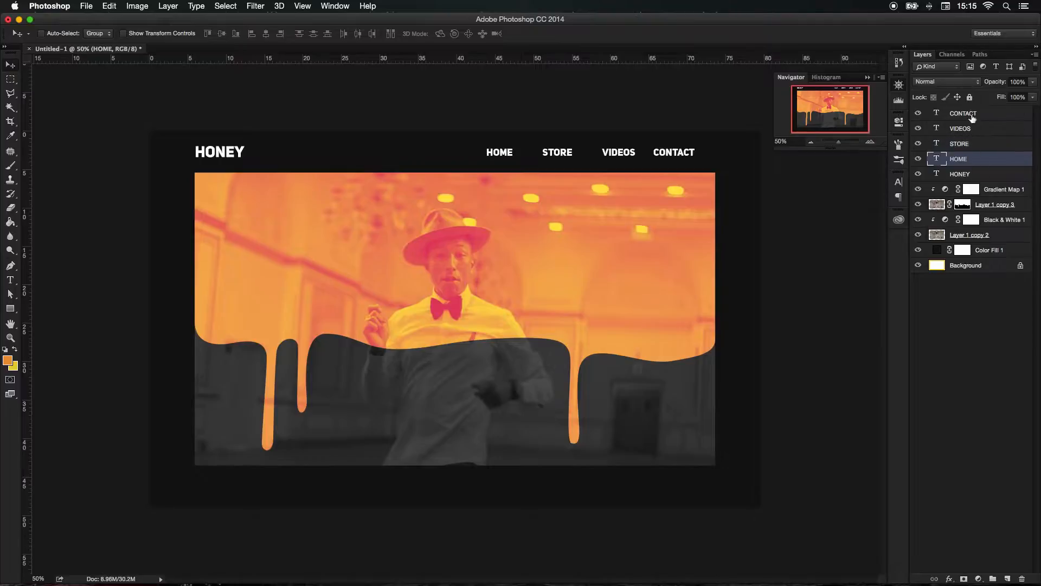
pyautogui.keyDown('shift'); pyautogui.click(974, 117); pyautogui.keyUp('shift')
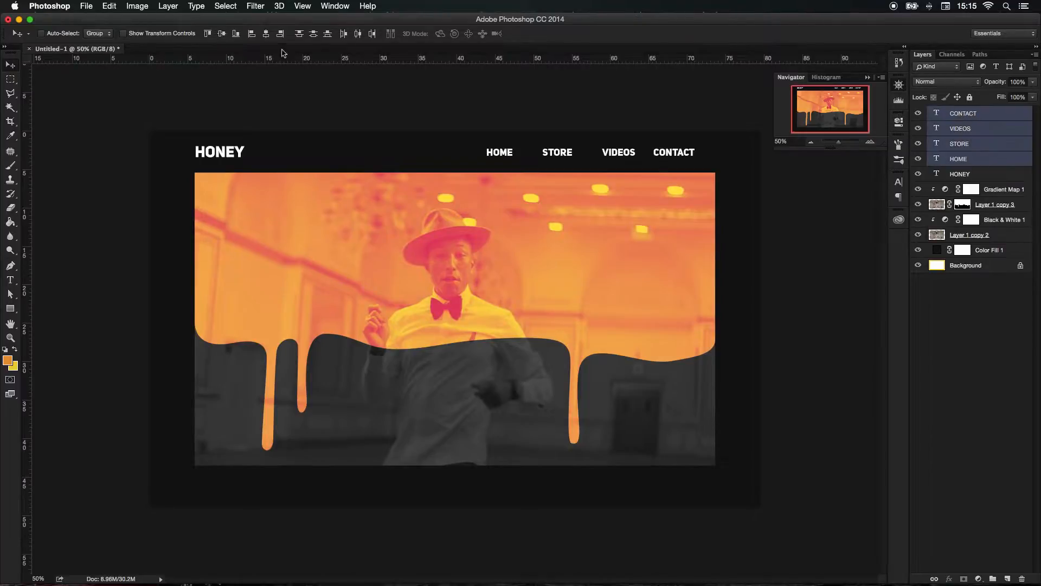
pyautogui.click(374, 34)
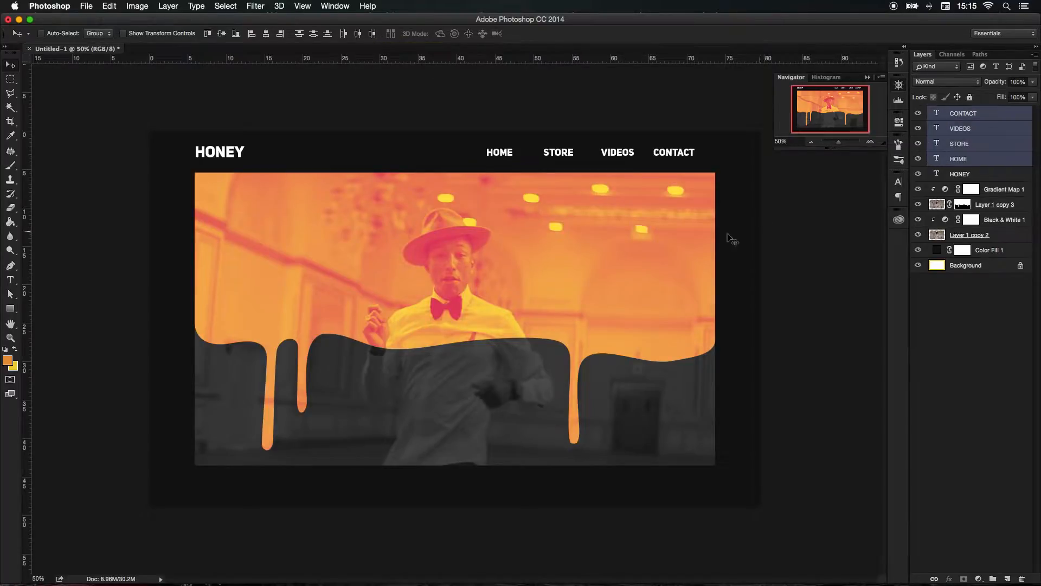
# Step: Scale the four menu labels down together and align CONTACT's right end with the photo's right edge
pyautogui.press('super+t')
pyautogui.moveTo(486, 153); pyautogui.dragTo(543, 154)
pyautogui.press('Return')
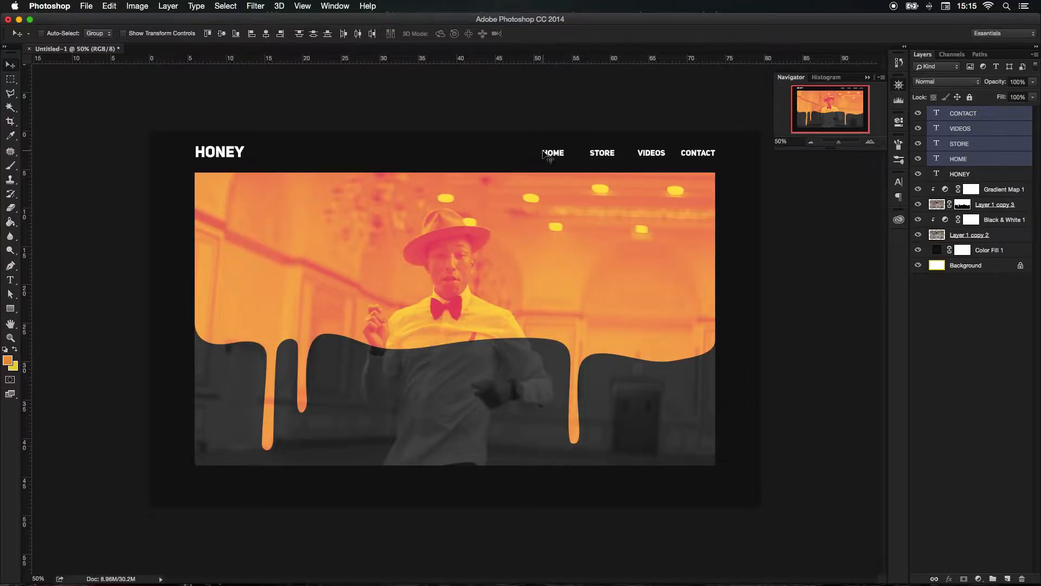
pyautogui.click(811, 142)
pyautogui.click(811, 142)
pyautogui.click(811, 142)
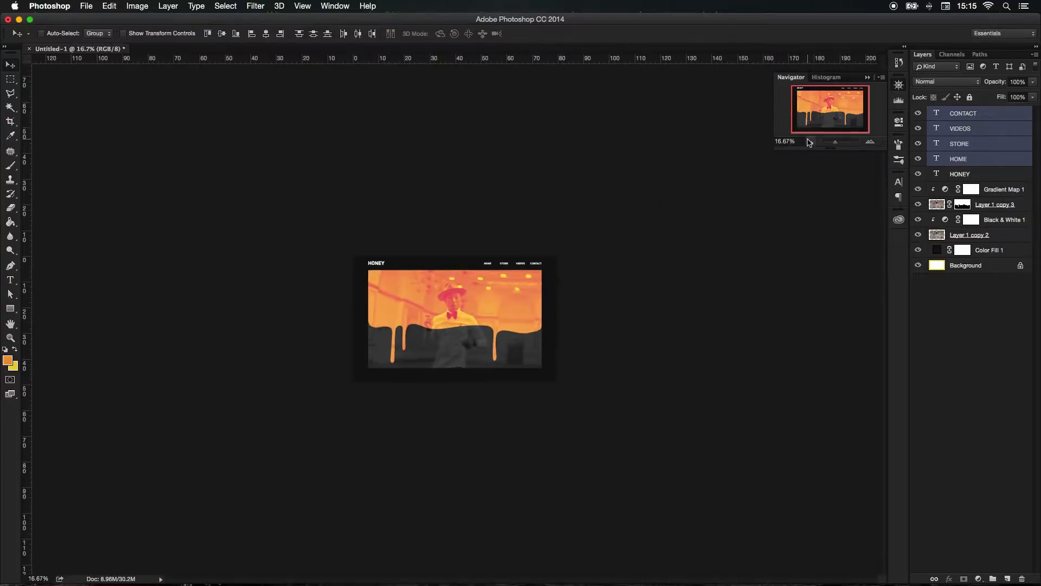
pyautogui.click(871, 143)
pyautogui.click(871, 143)
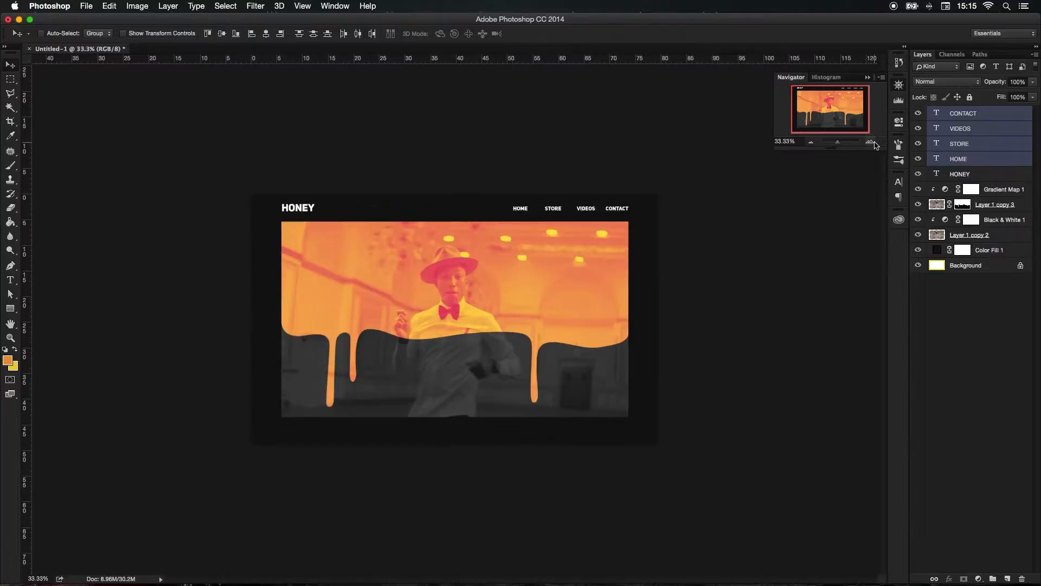
pyautogui.click(872, 142)
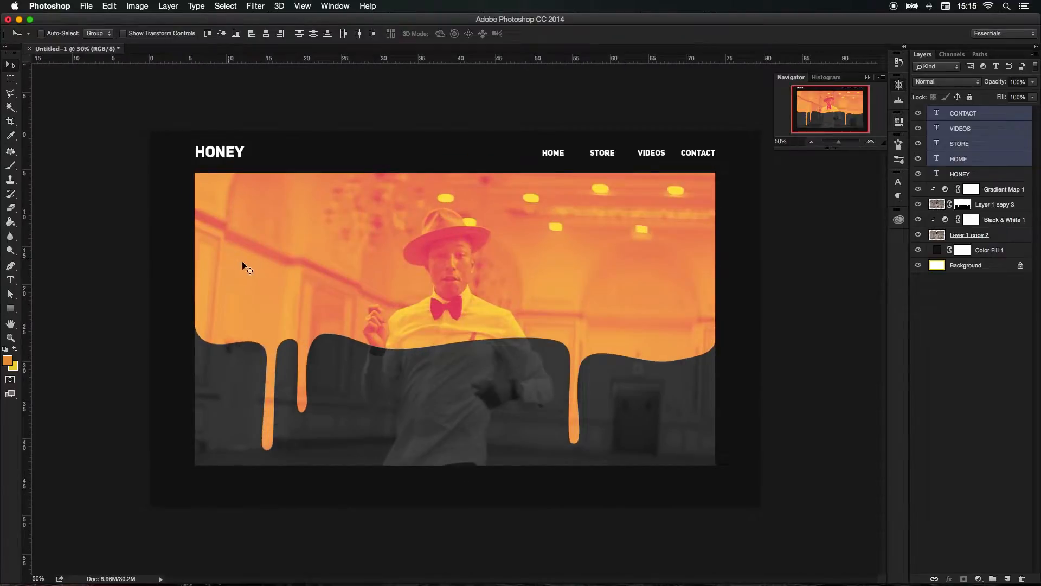
# Step: Write WELCOME in white on the photo, enlarge it well beyond the HONEY title and place it in the photo's upper-left corner
pyautogui.click(950, 361)
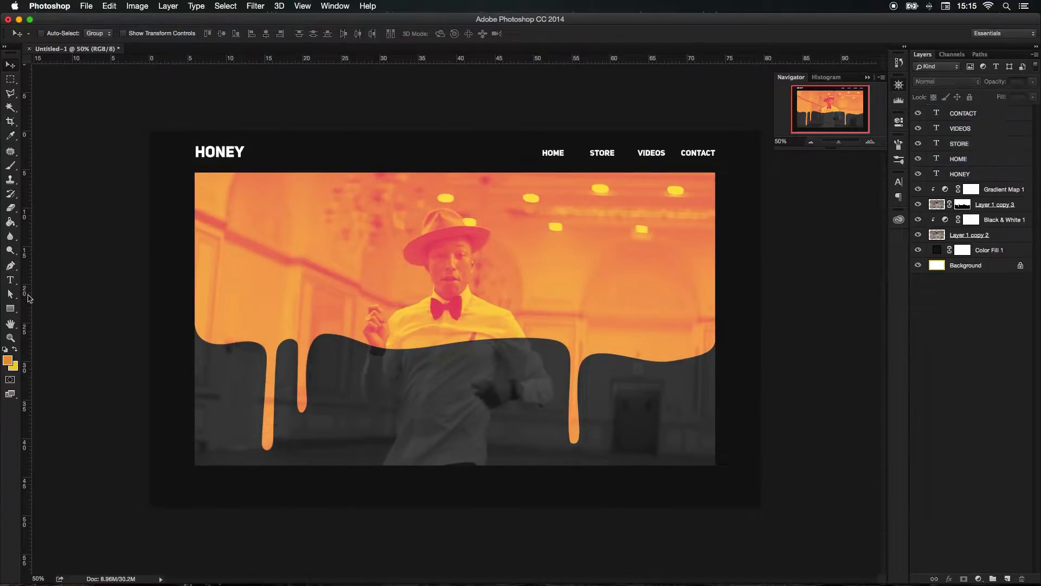
pyautogui.click(11, 280)
pyautogui.click(241, 219)
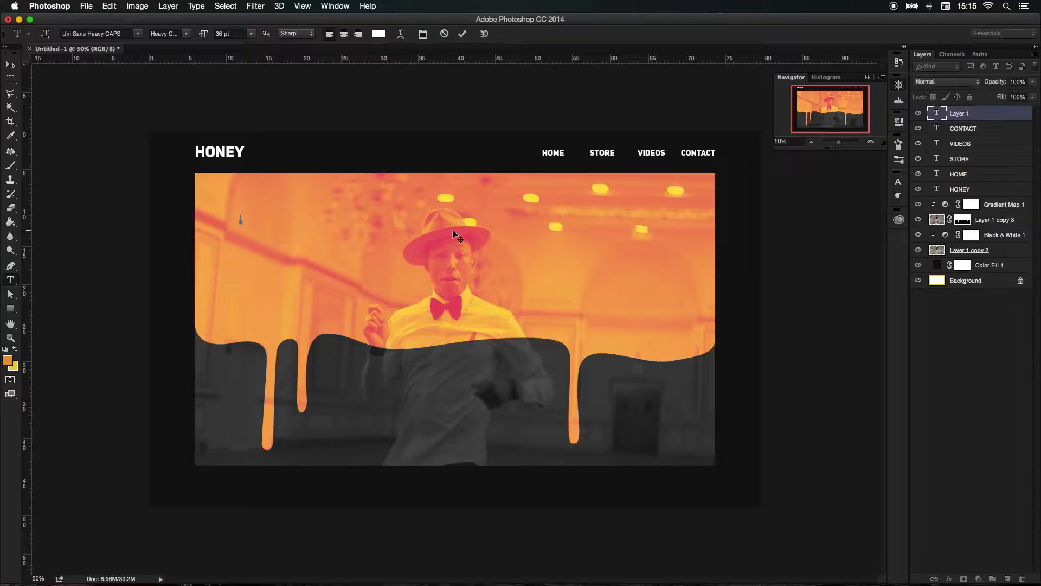
pyautogui.write('WELCOME')
pyautogui.click(11, 65)
pyautogui.press('super+t')
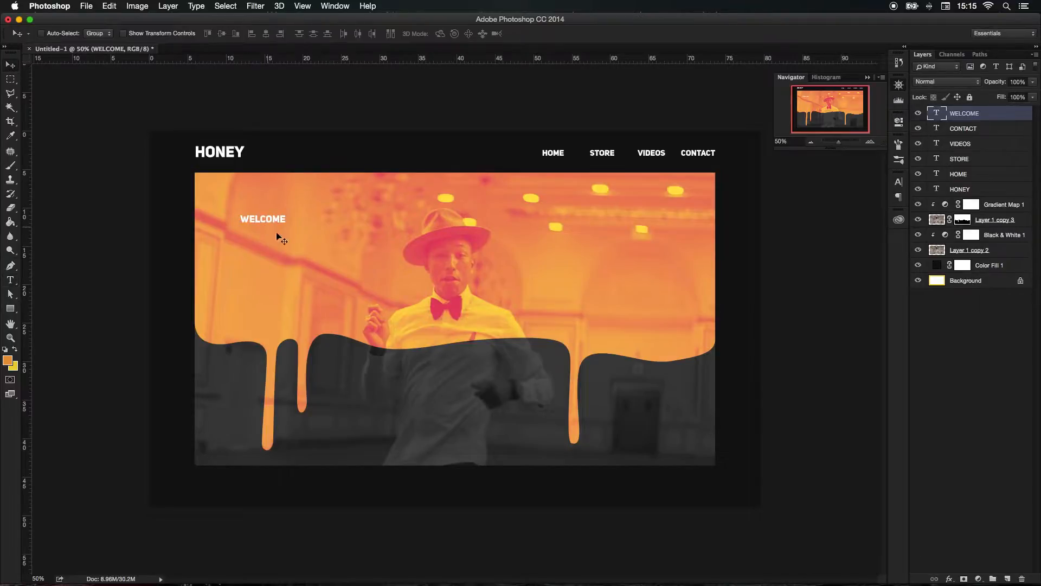
pyautogui.moveTo(288, 216); pyautogui.dragTo(316, 200)
pyautogui.press('Return')
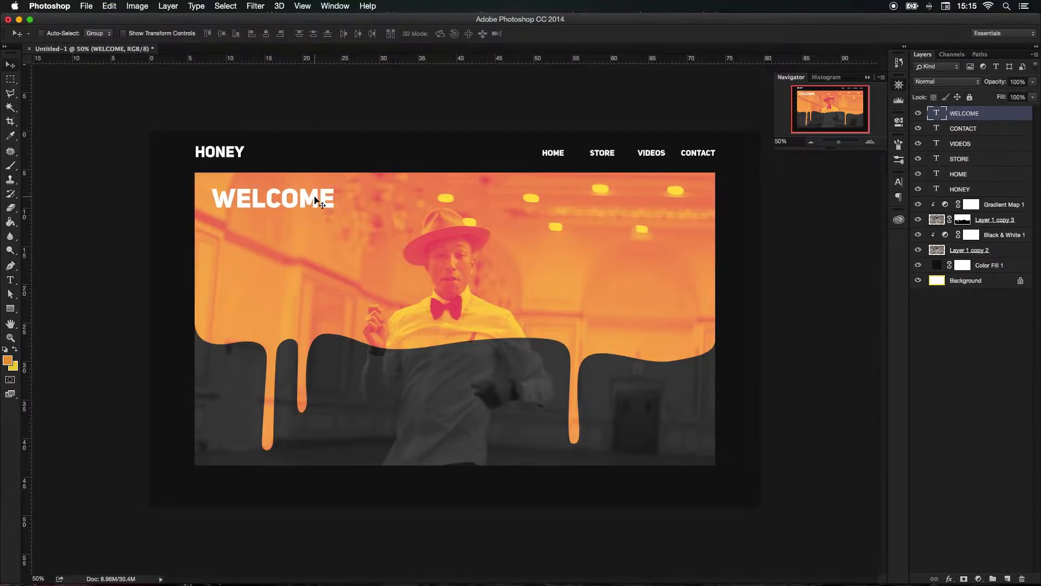
# Step: Add a separate white 36 pt text layer reading TO THE BUZZ below WELCOME
pyautogui.click(15, 281)
pyautogui.click(232, 239)
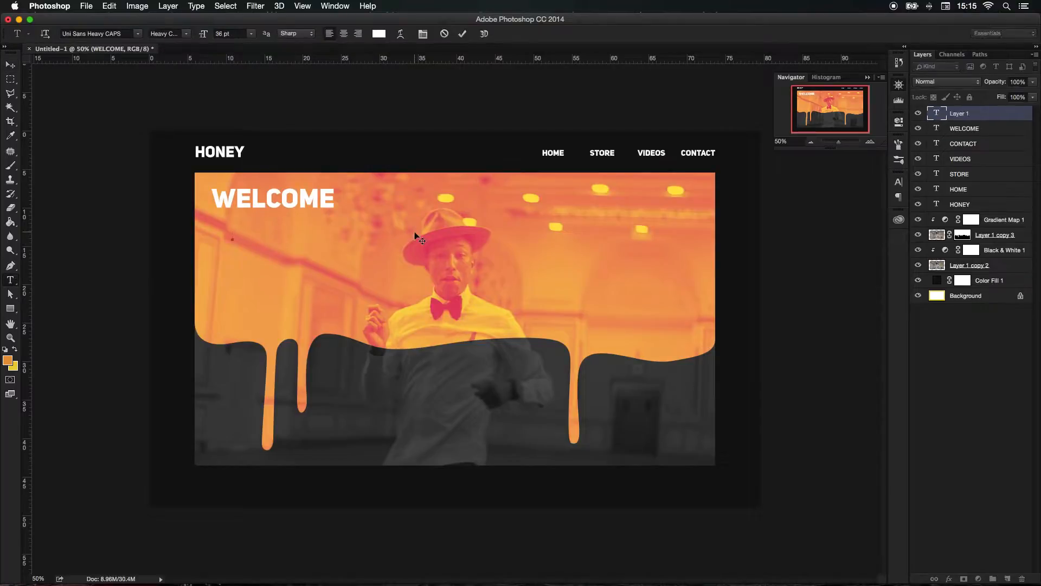
pyautogui.write('THE')
pyautogui.write('THE')
pyautogui.write(' BUZZ')
pyautogui.click(10, 64)
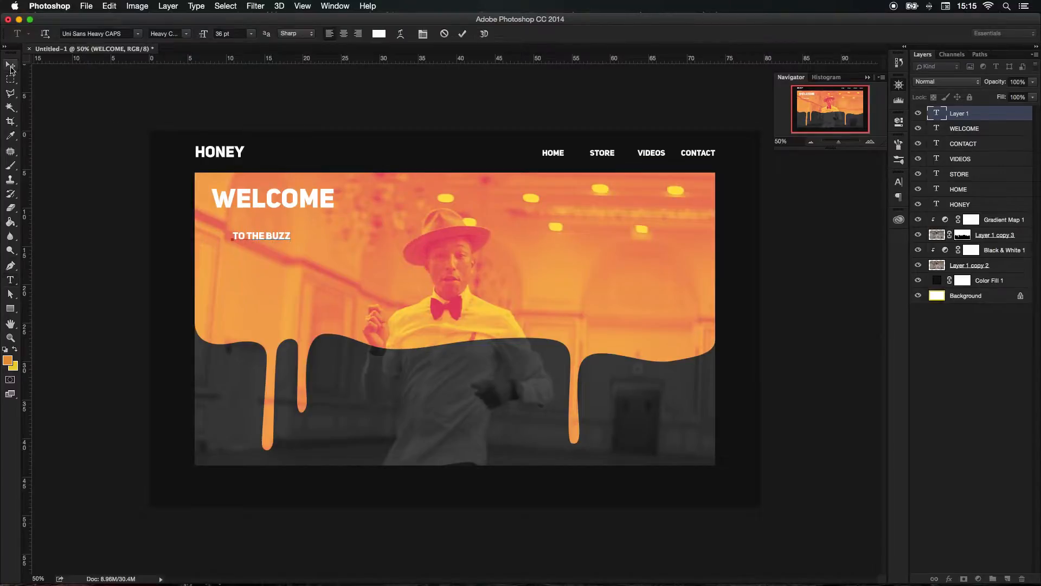
# Step: Place TO THE BUZZ directly beneath WELCOME and nudge it into line with that heading's left edge
pyautogui.moveTo(282, 238); pyautogui.dragTo(261, 219)
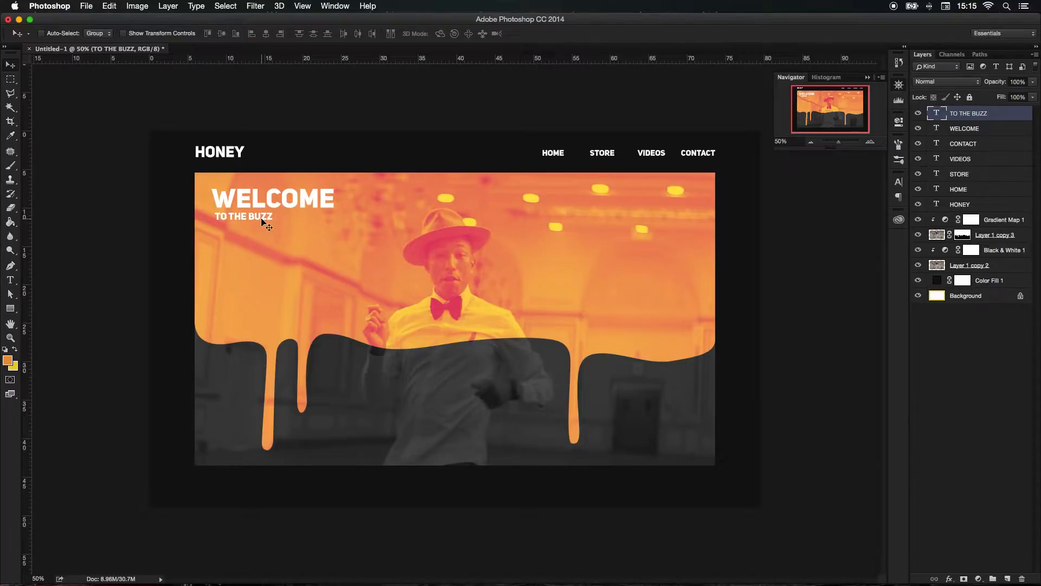
pyautogui.press('Left')
pyautogui.press('Down')
pyautogui.press('Left')
pyautogui.press('Left')
pyautogui.press('Left')
pyautogui.press('Left')
pyautogui.press('Left')
pyautogui.press('Left')
pyautogui.press('Left')
pyautogui.press('Left')
pyautogui.press('Left')
pyautogui.press('Left')
pyautogui.press('Right')
pyautogui.press('Right')
pyautogui.press('Right')
pyautogui.press('Right')
pyautogui.press('Right')
pyautogui.press('Right')
pyautogui.press('Right')
pyautogui.press('Right')
pyautogui.click(812, 143)
pyautogui.click(812, 142)
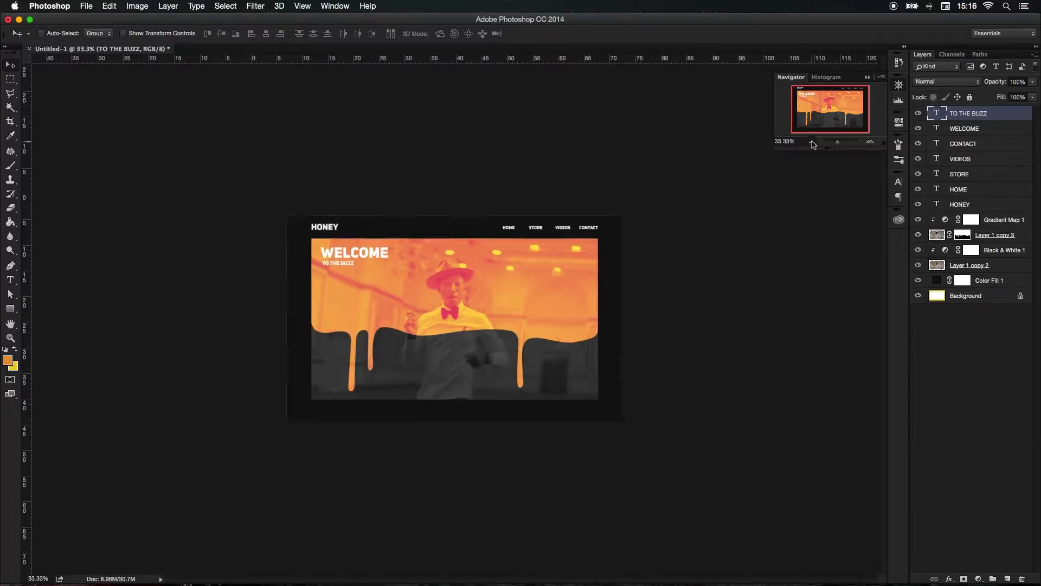
pyautogui.click(870, 142)
pyautogui.click(870, 143)
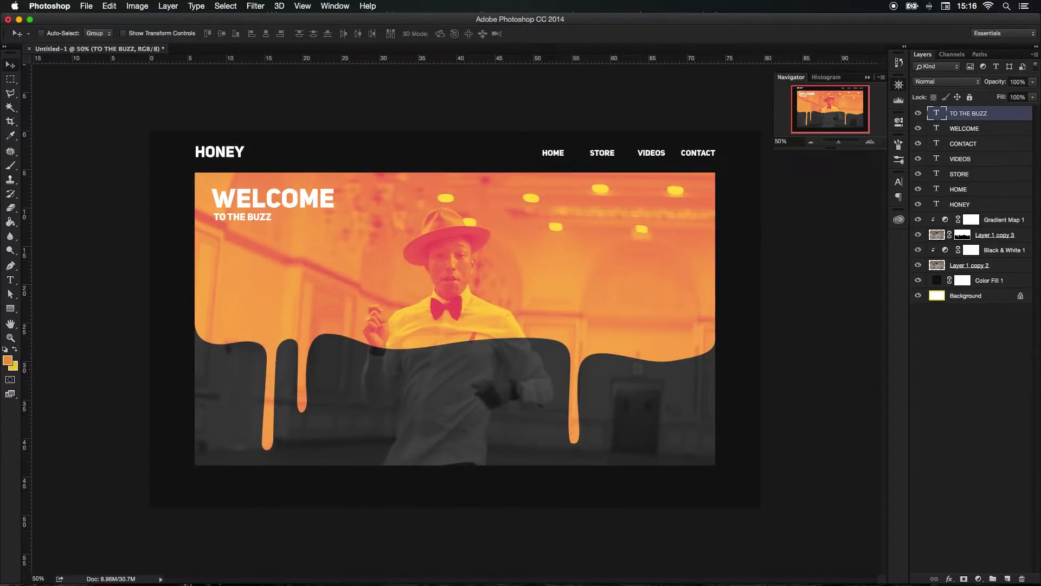
# Step: Add a one-line text box filled with Lorem Ipsum below the photo and position the line roughly centred under it
pyautogui.click(10, 279)
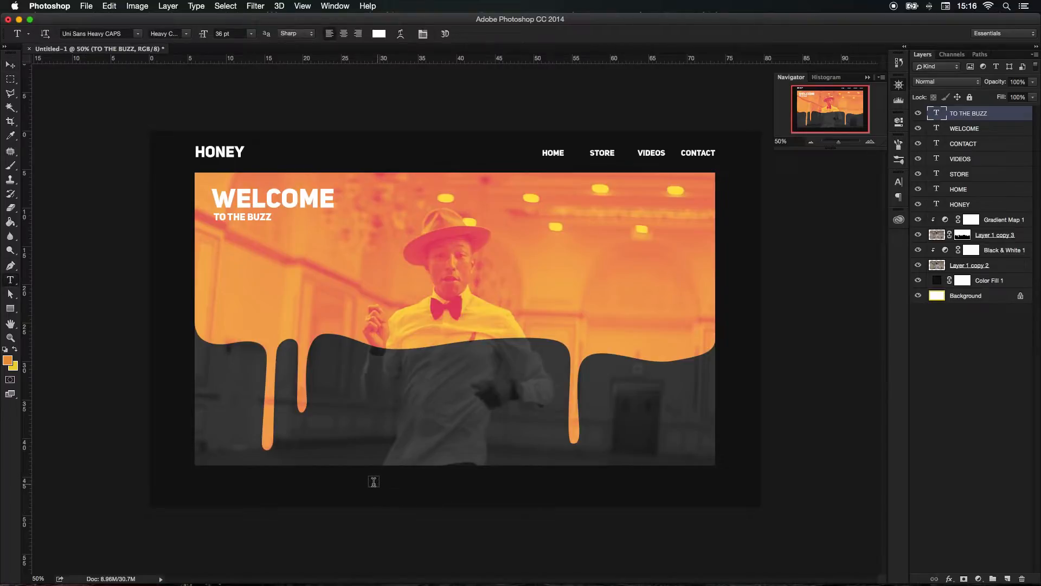
pyautogui.moveTo(342, 478); pyautogui.dragTo(558, 486)
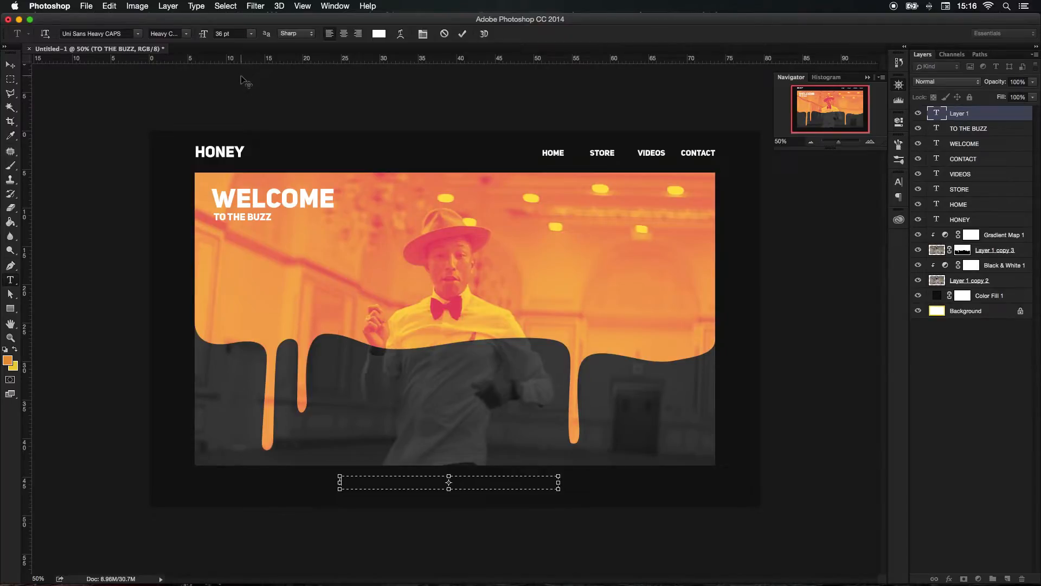
pyautogui.click(201, 7)
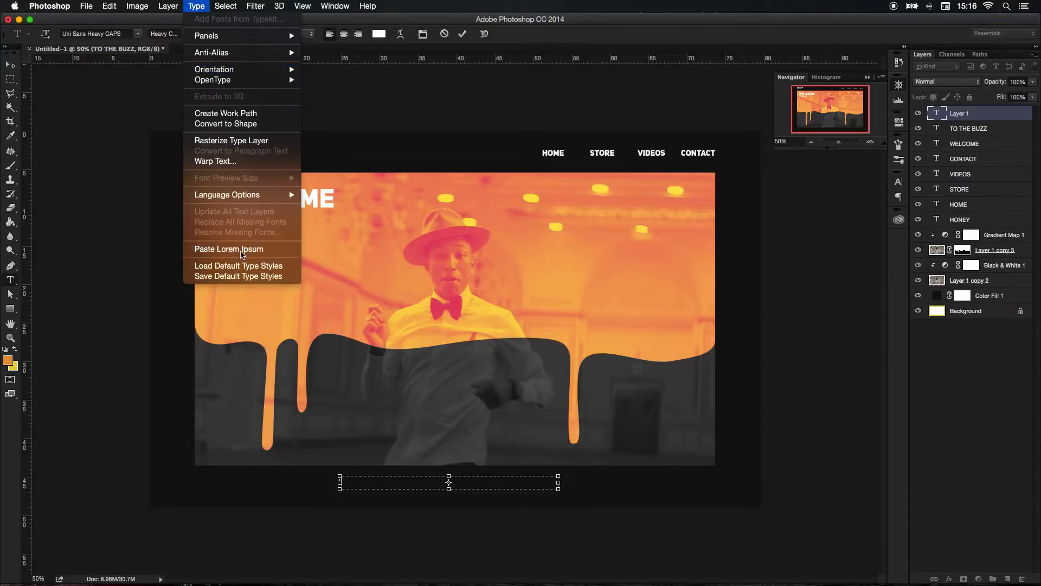
pyautogui.click(242, 249)
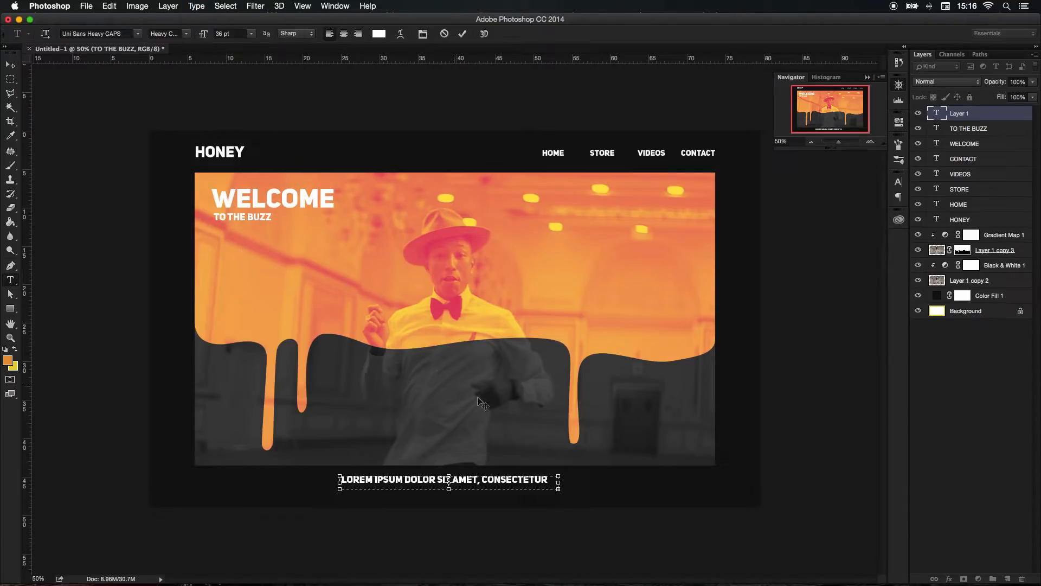
pyautogui.click(462, 36)
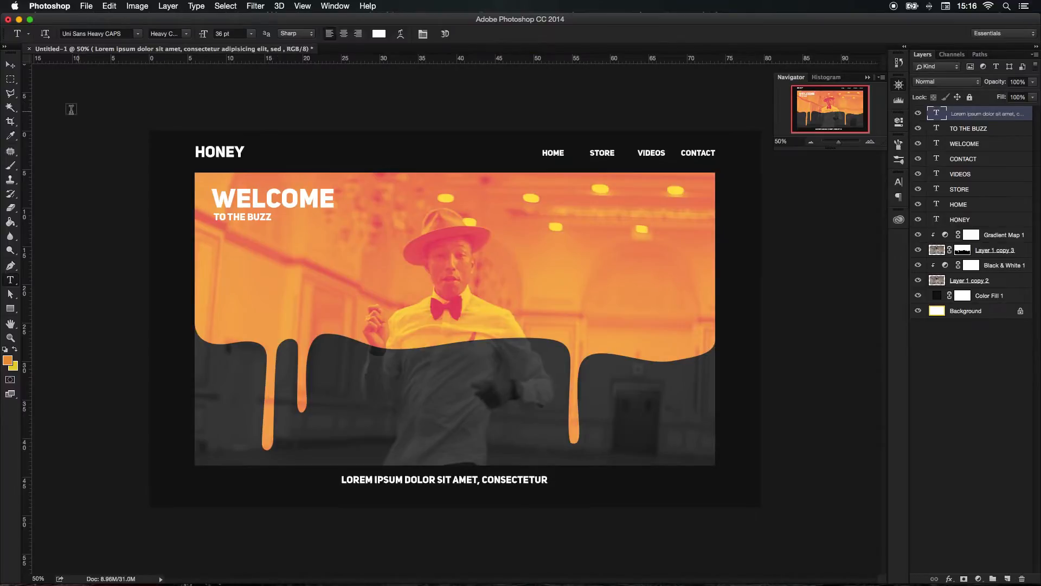
pyautogui.click(10, 64)
pyautogui.moveTo(493, 485); pyautogui.dragTo(498, 487)
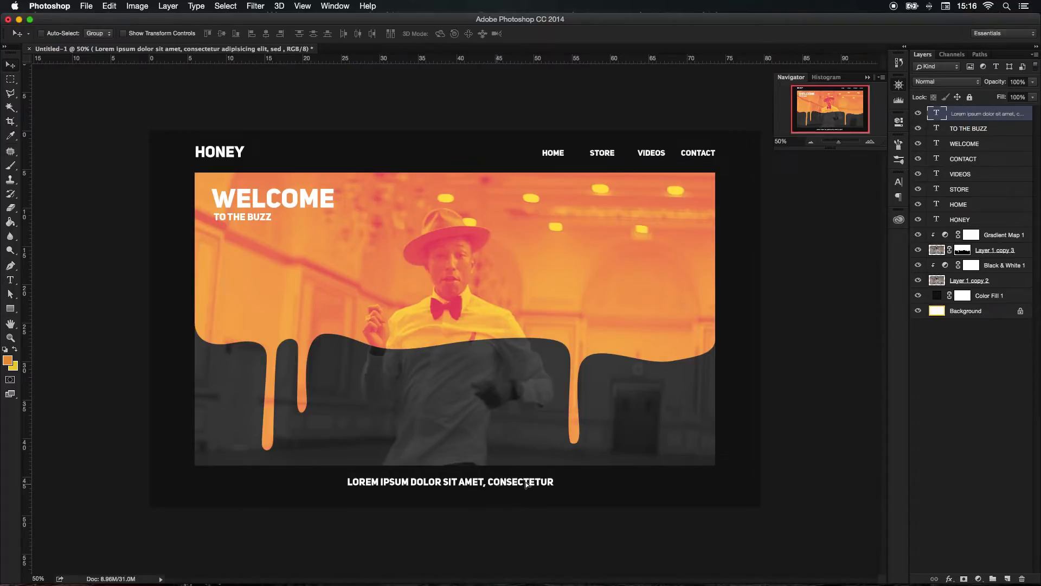
# Step: Restyle the Lorem Ipsum footer text in the Uni Sans Thin CAPS style at 12 pt
pyautogui.doubleClick(938, 114)
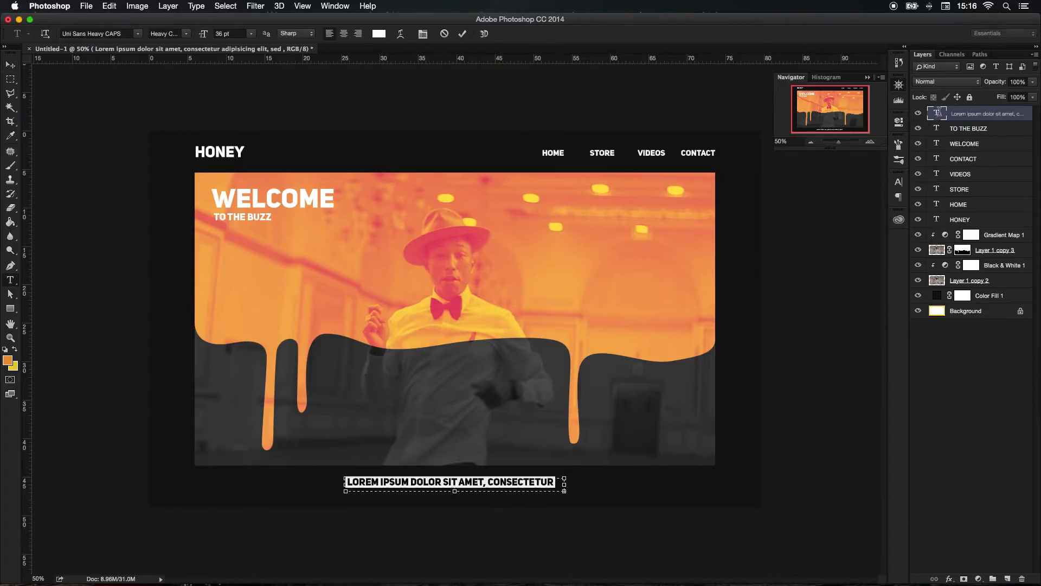
pyautogui.click(186, 35)
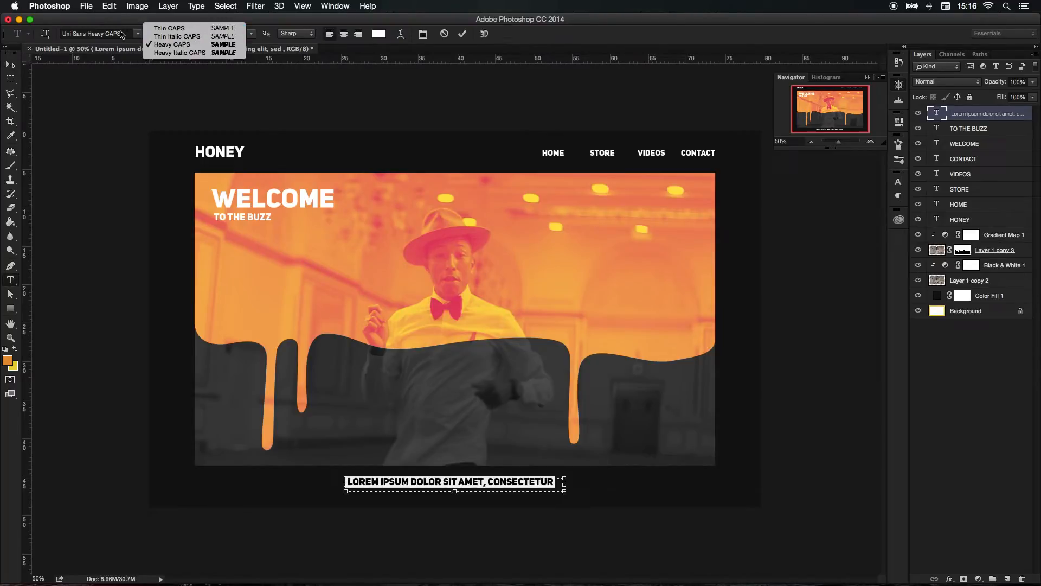
pyautogui.click(172, 29)
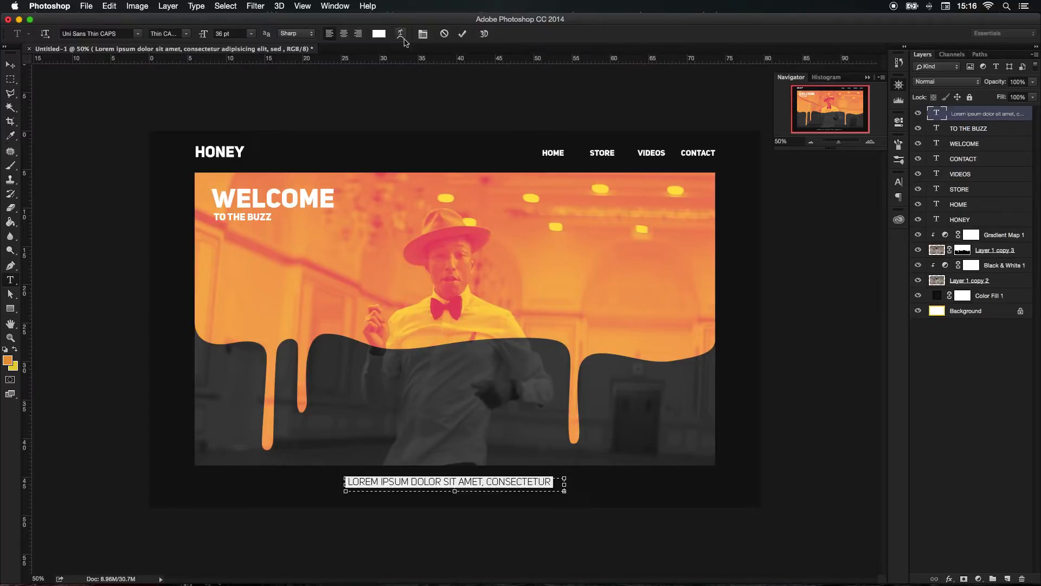
pyautogui.click(250, 34)
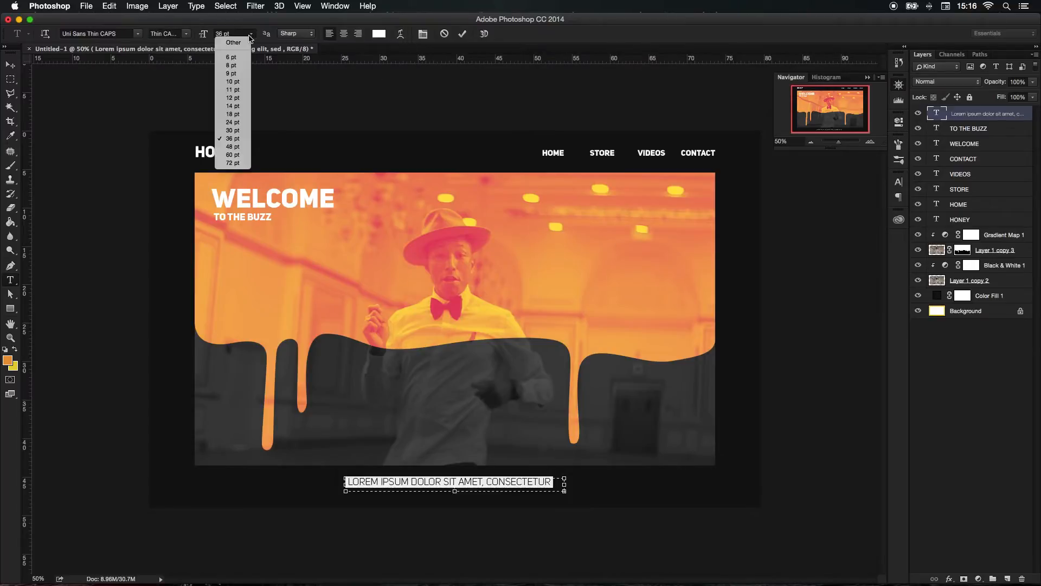
pyautogui.click(235, 101)
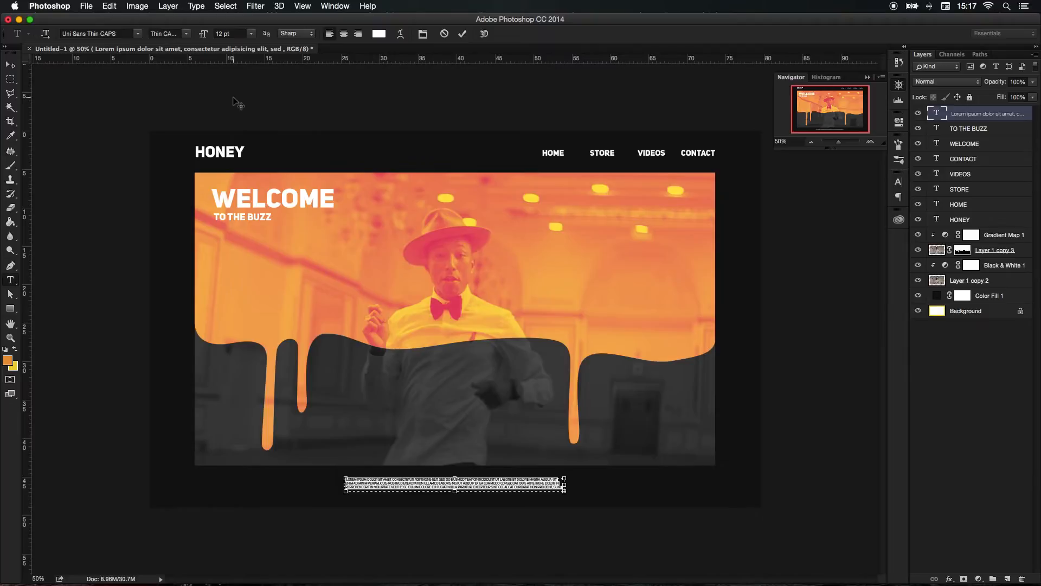
pyautogui.click(462, 34)
pyautogui.press('v')
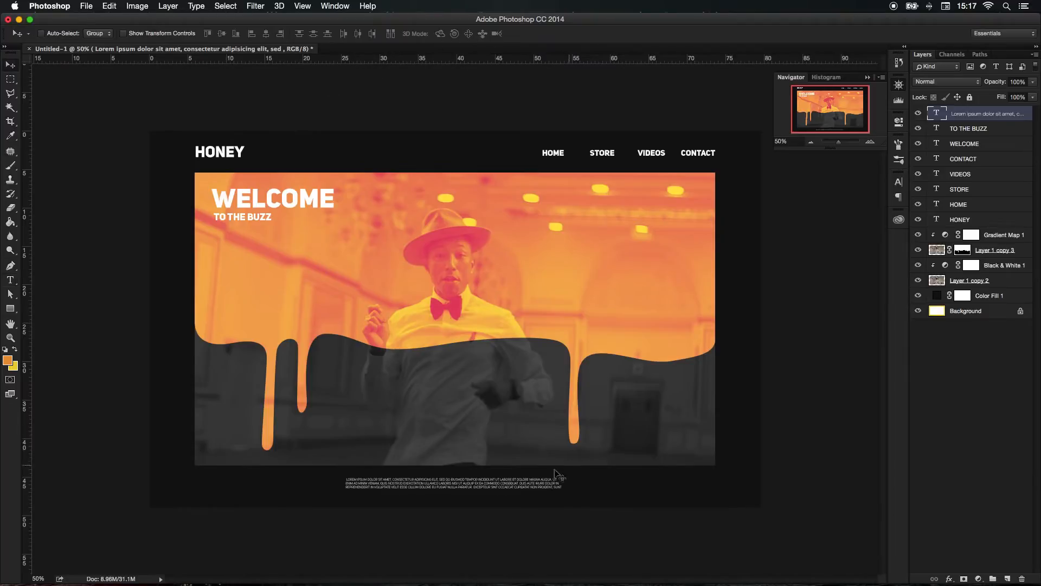
# Step: Set the footer paragraph's font size to 18 pt and check the whole layout
pyautogui.doubleClick(937, 114)
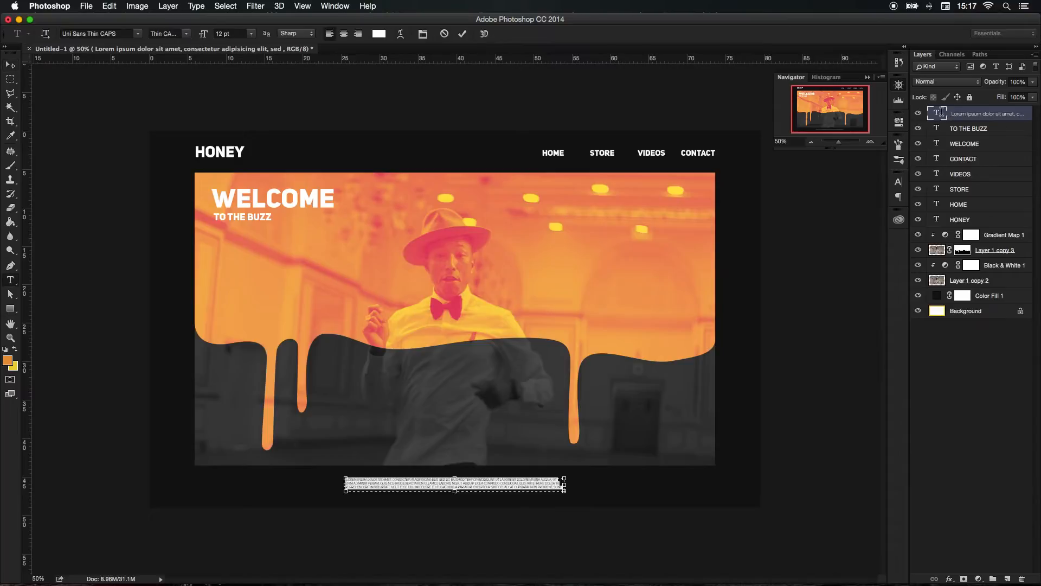
pyautogui.click(250, 35)
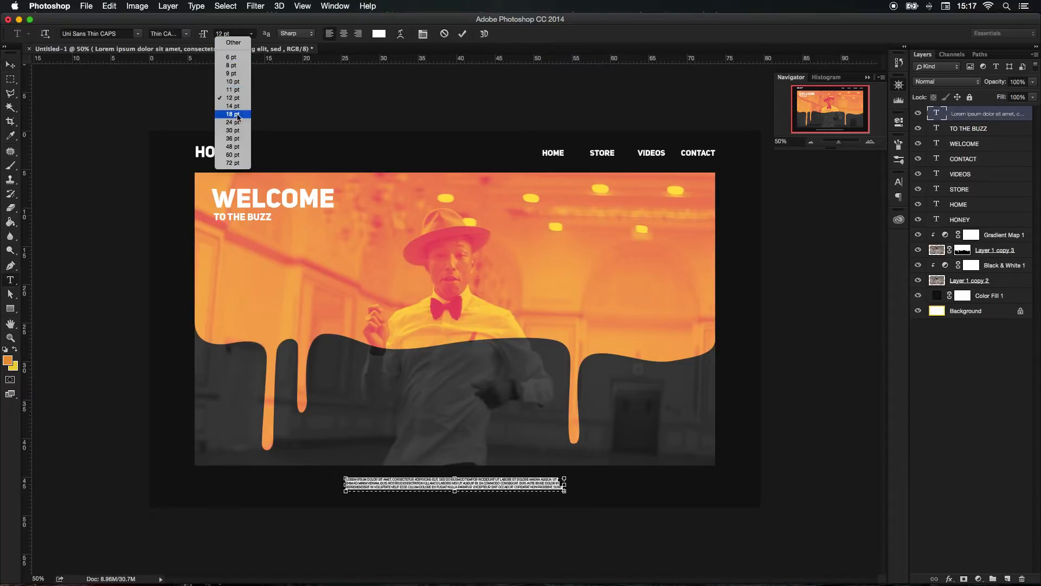
pyautogui.click(235, 117)
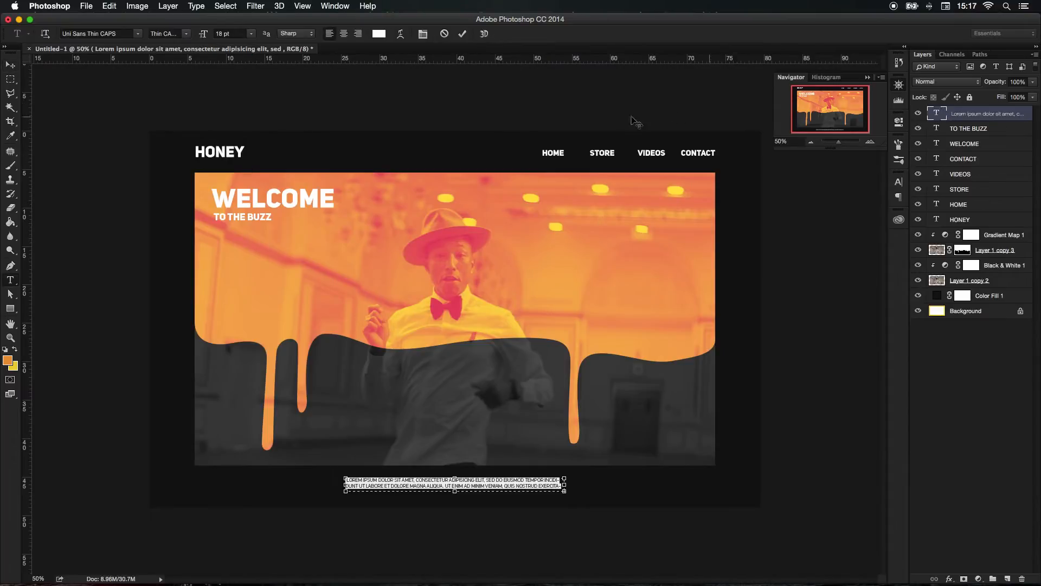
pyautogui.click(10, 64)
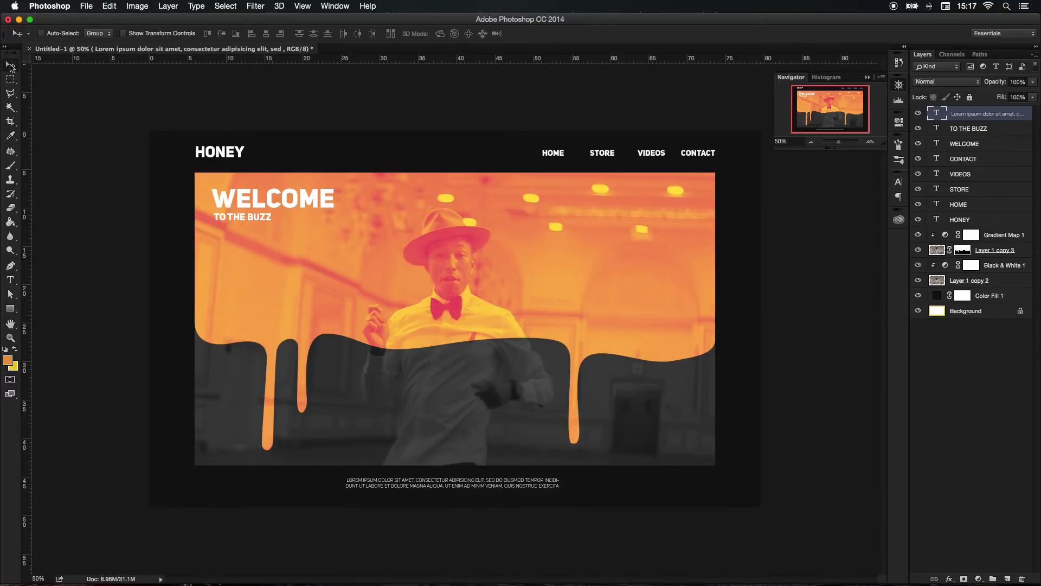
pyautogui.click(811, 142)
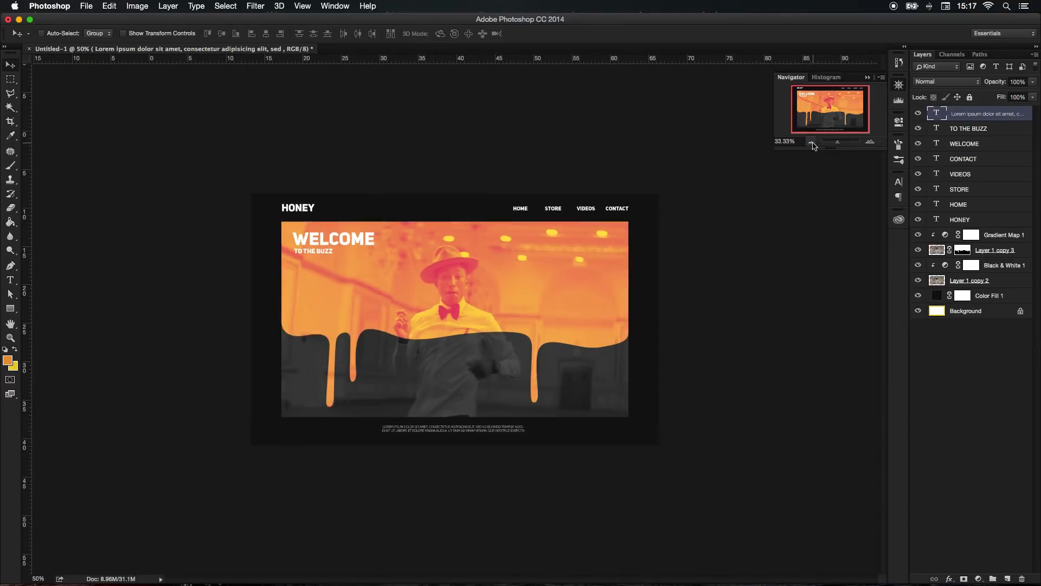